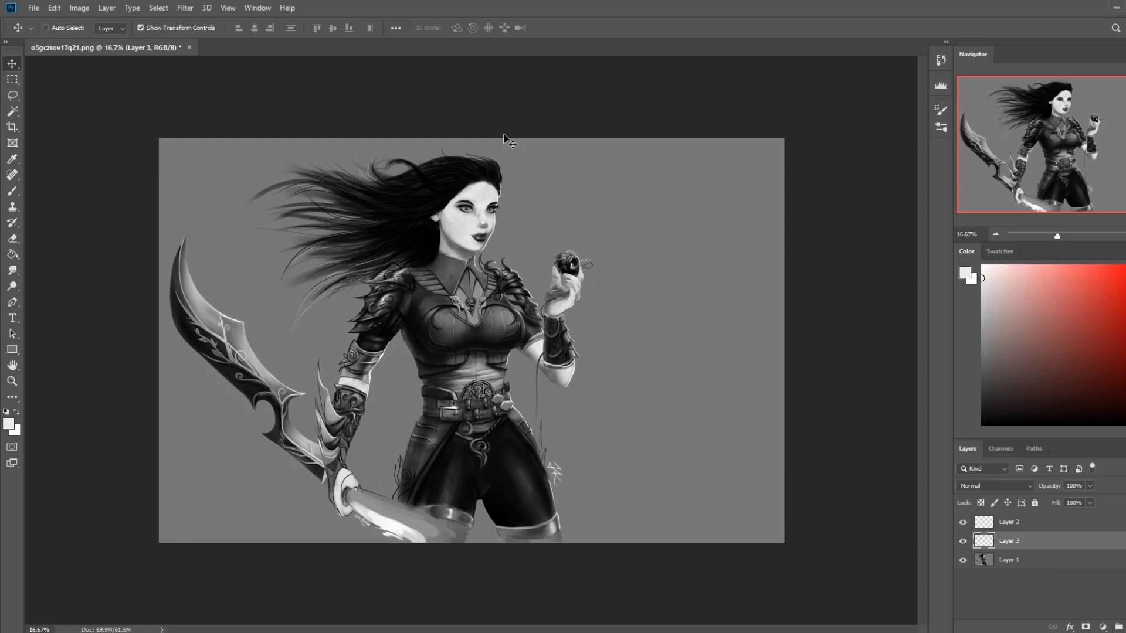
Flip the canvas horizontally to check the figure mirrored
{"action": "key", "text": "b"}
{"action": "key", "text": "e"}
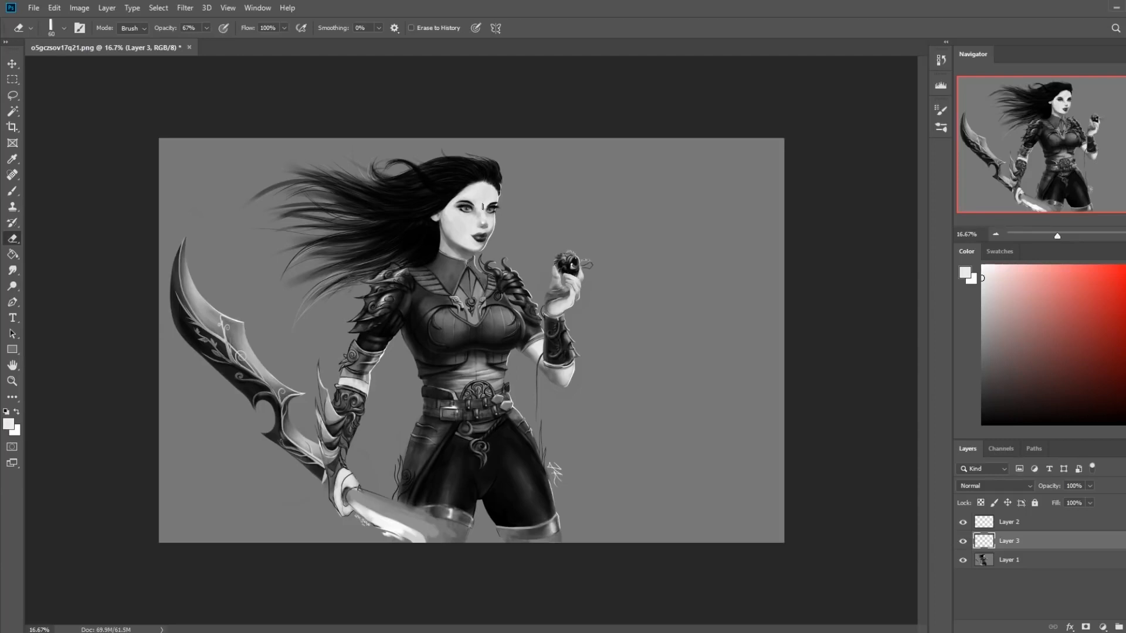
{"action": "key", "text": "ctrl+shift+h"}
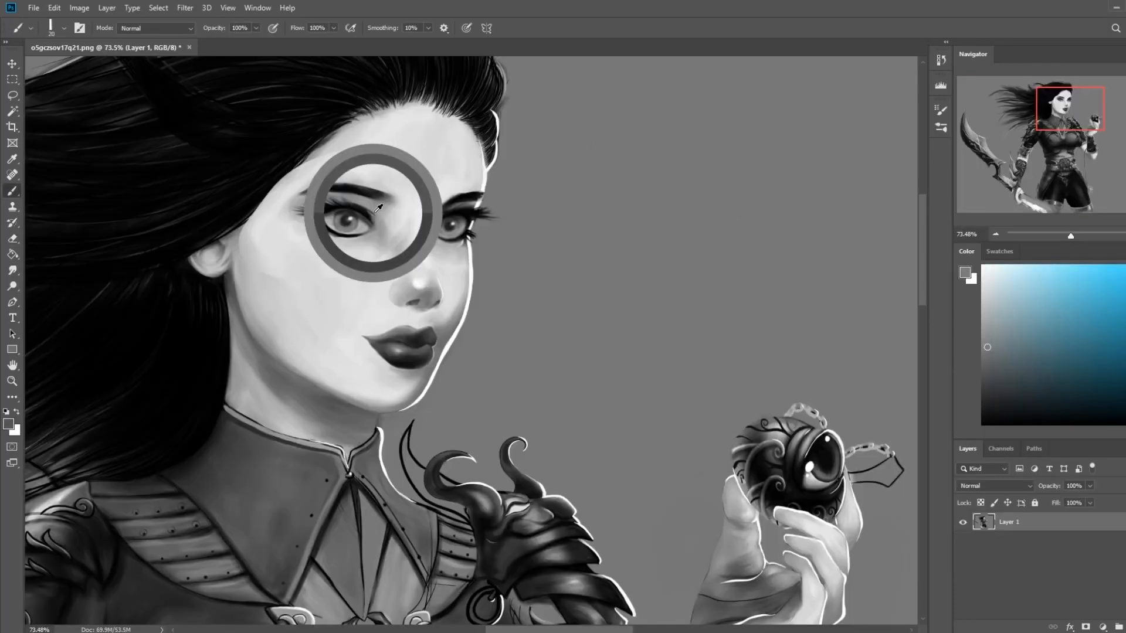
Sample tones around the nearer eye and paint out its upper eyelashes with a 20 px brush
{"action": "left_click", "coordinate": [378, 207], "text": "alt"}
{"action": "left_click", "coordinate": [361, 196], "text": "alt"}
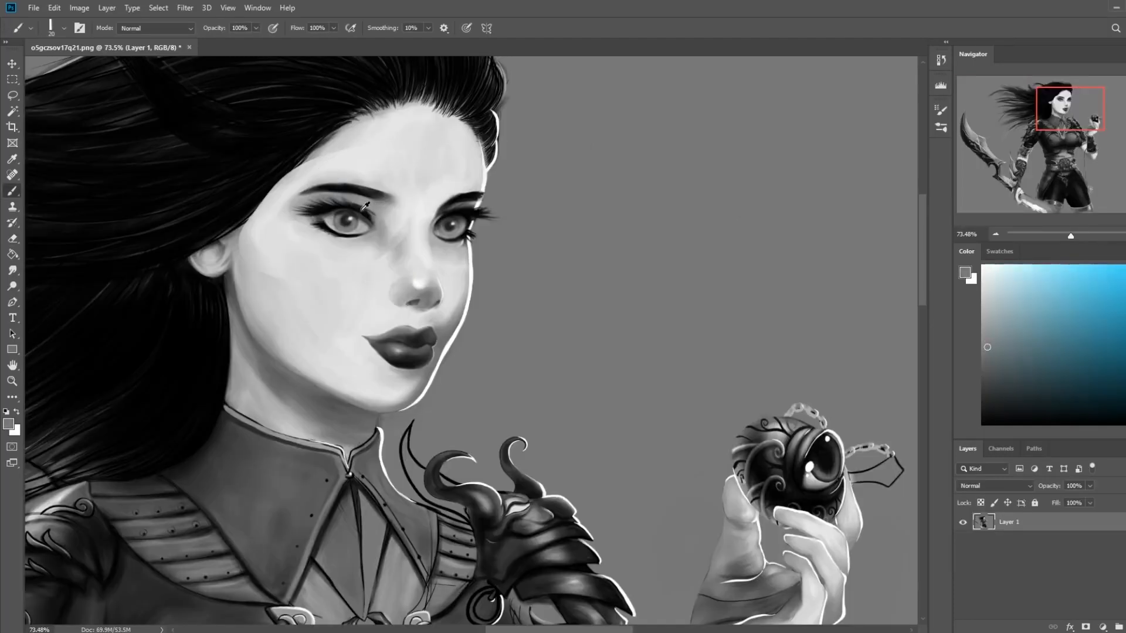
{"action": "left_click", "coordinate": [329, 203], "text": "alt"}
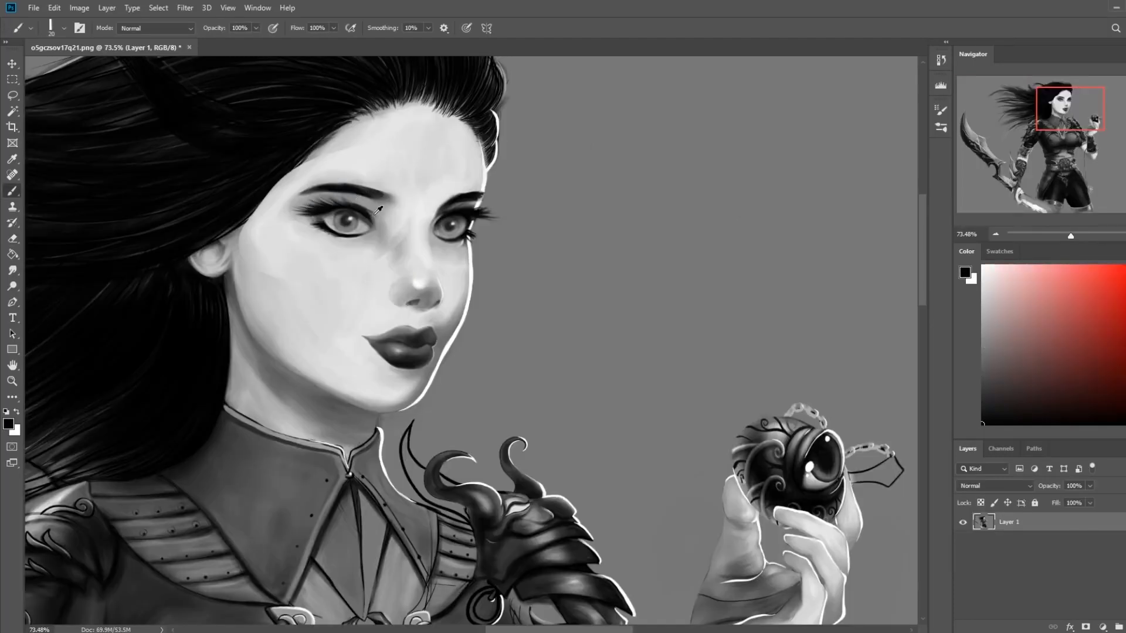
{"action": "left_click", "coordinate": [323, 209], "text": "alt"}
{"action": "left_click", "coordinate": [357, 199], "text": "alt"}
{"action": "left_click_drag", "start_coordinate": [357, 199], "coordinate": [288, 214]}
Clean up the nearer eye's upper lid and crease in sampled gray with an 8 px brush
{"action": "left_click", "coordinate": [332, 203], "text": "alt"}
{"action": "key", "text": "bracketleft"}
{"action": "left_click_drag", "start_coordinate": [324, 205], "coordinate": [356, 206]}
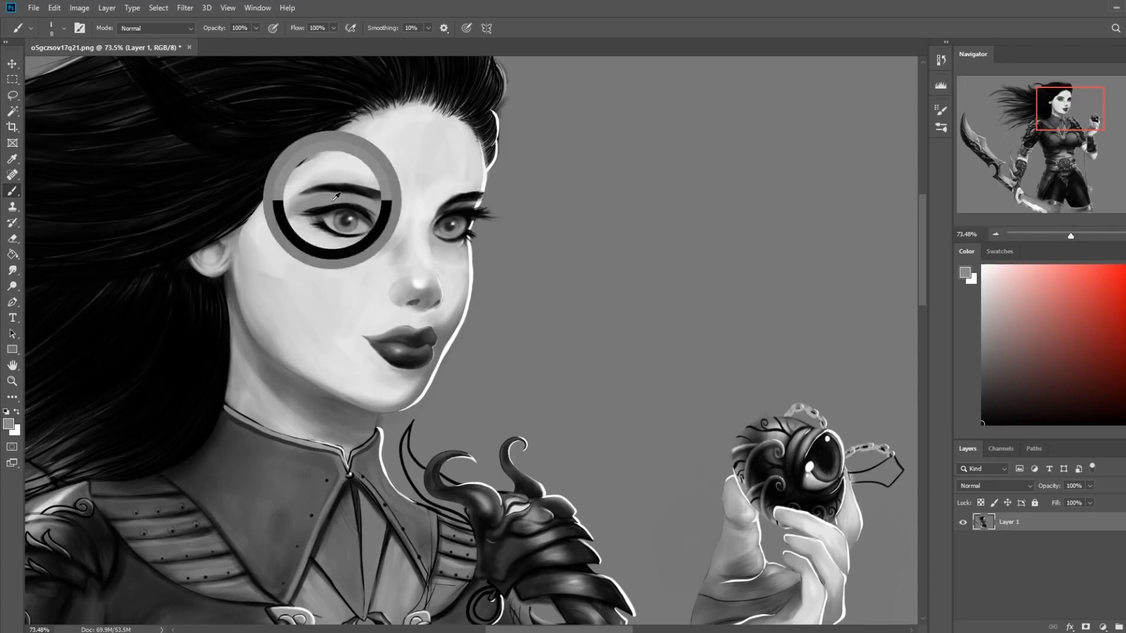
{"action": "left_click", "coordinate": [320, 209], "text": "alt"}
{"action": "left_click_drag", "start_coordinate": [350, 205], "coordinate": [320, 216]}
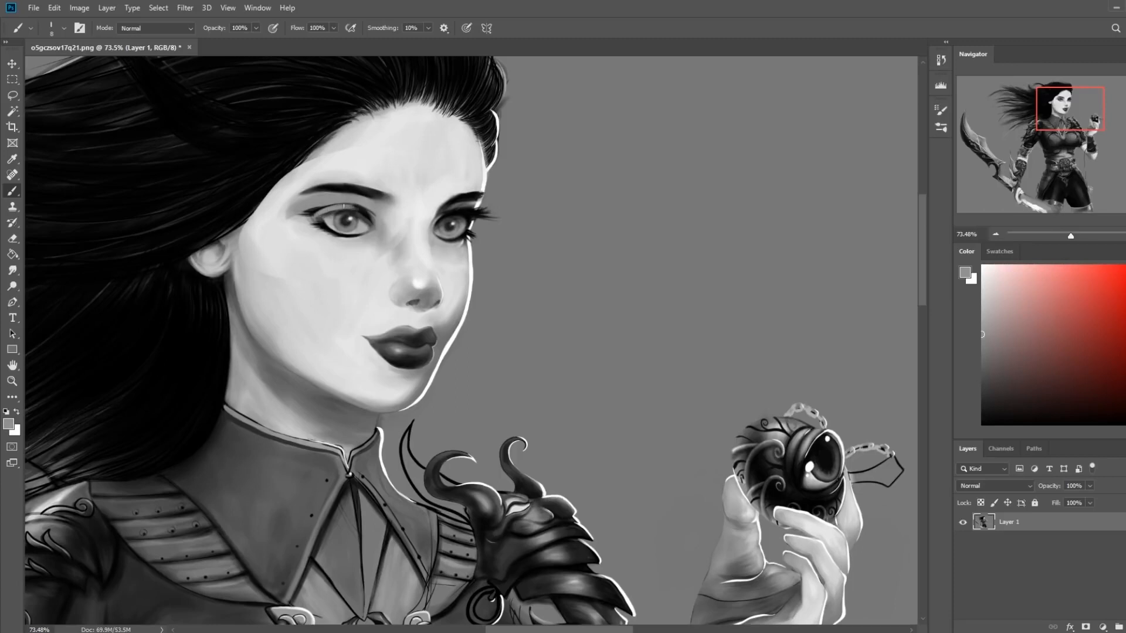
Paint out the irises of both eyes in light gray and reduce the brush to 7 px
{"action": "left_click", "coordinate": [366, 211], "text": "alt"}
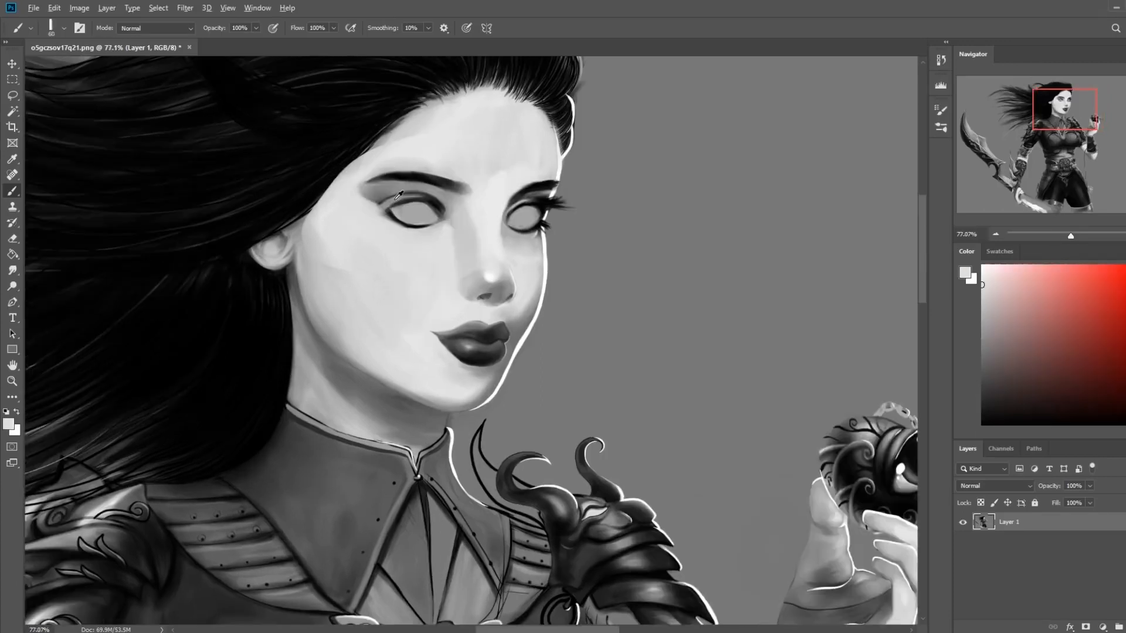
{"action": "left_click", "coordinate": [399, 195], "text": "alt"}
{"action": "left_click", "coordinate": [440, 196], "text": "alt"}
{"action": "left_click", "coordinate": [396, 210], "text": "alt"}
{"action": "left_click", "coordinate": [416, 222], "text": "alt"}
{"action": "left_click", "coordinate": [393, 213], "text": "alt"}
{"action": "key", "text": "bracketleft"}
{"action": "key", "text": "bracketleft"}
{"action": "key", "text": "bracketleft"}
{"action": "key", "text": "bracketleft"}
{"action": "key", "text": "bracketleft"}
{"action": "key", "text": "bracketleft"}
{"action": "key", "text": "bracketleft"}
{"action": "key", "text": "bracketleft"}
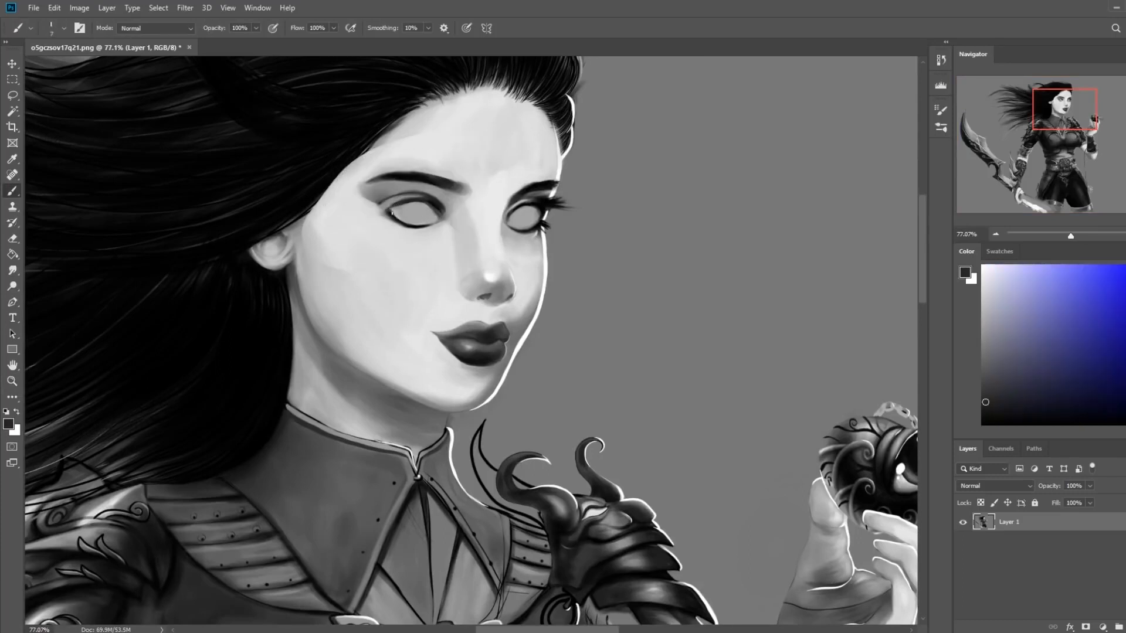
Reshape the outer corner and upper lid line of the nearer eye with sampled dark and skin tones
{"action": "left_click_drag", "start_coordinate": [386, 211], "coordinate": [377, 214]}
{"action": "key", "text": "ctrl+alt+z"}
{"action": "left_click", "coordinate": [390, 215], "text": "alt"}
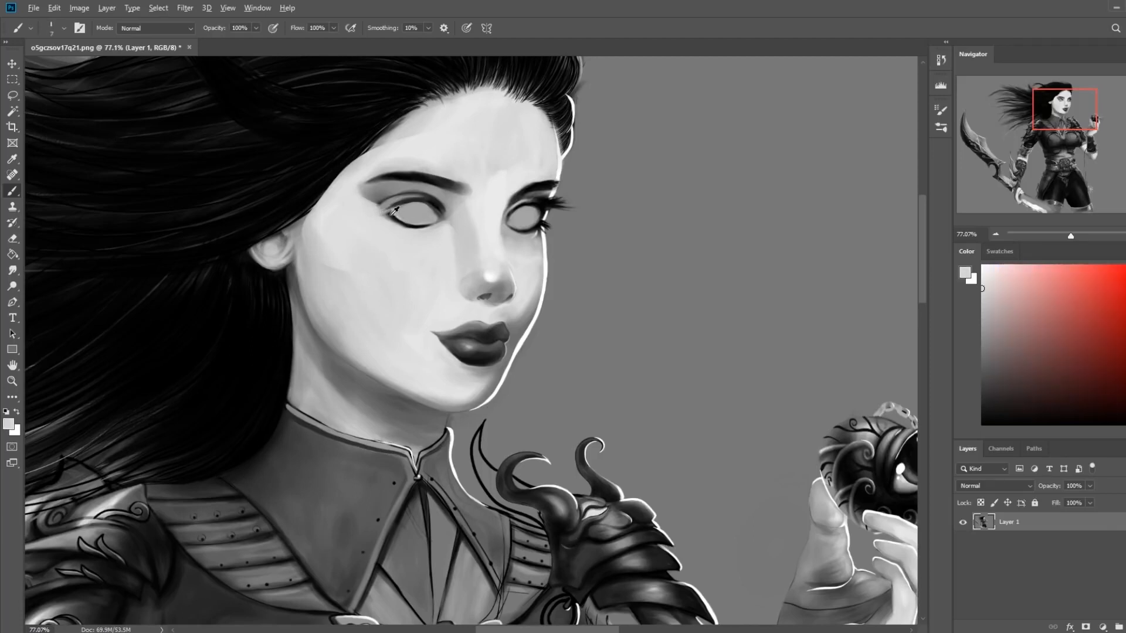
{"action": "left_click", "coordinate": [403, 203], "text": "alt"}
{"action": "left_click_drag", "start_coordinate": [402, 203], "coordinate": [398, 205]}
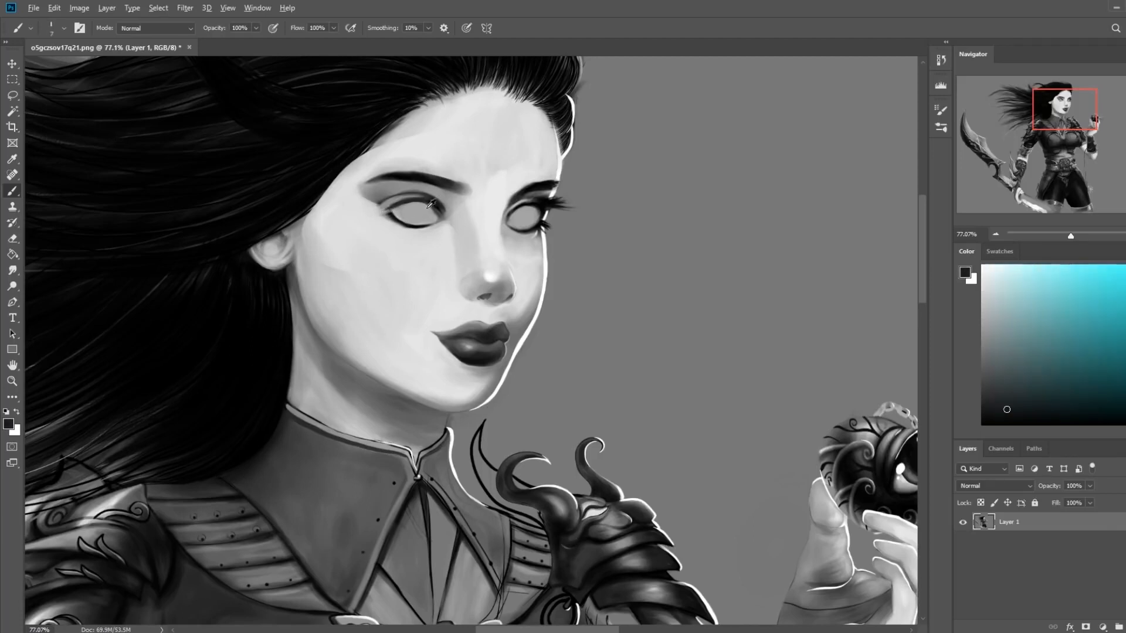
Refine the inner corner and lower lid line of the nearer eye, alternating gray, black and skin tones
{"action": "left_click", "coordinate": [423, 207], "text": "alt"}
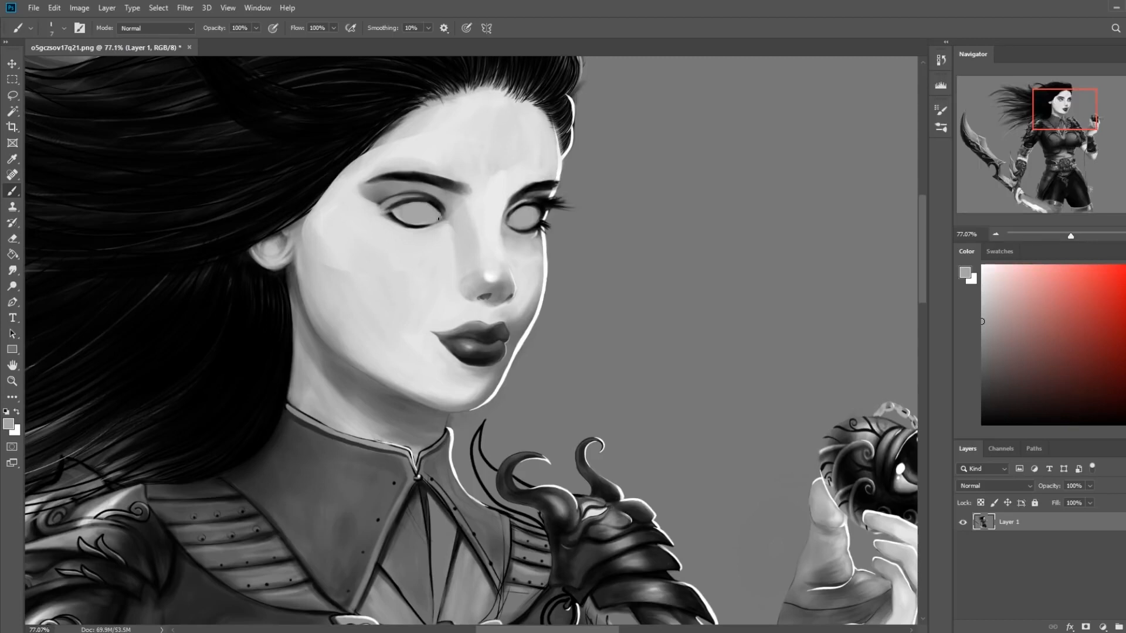
{"action": "left_click", "coordinate": [439, 213], "text": "alt"}
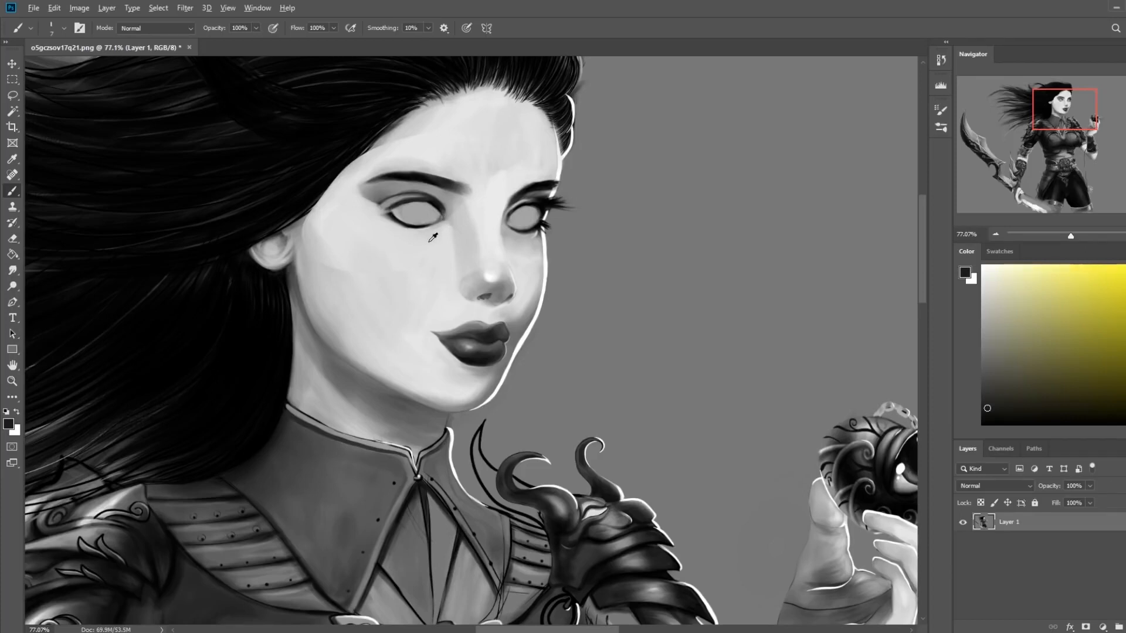
{"action": "key", "text": "d"}
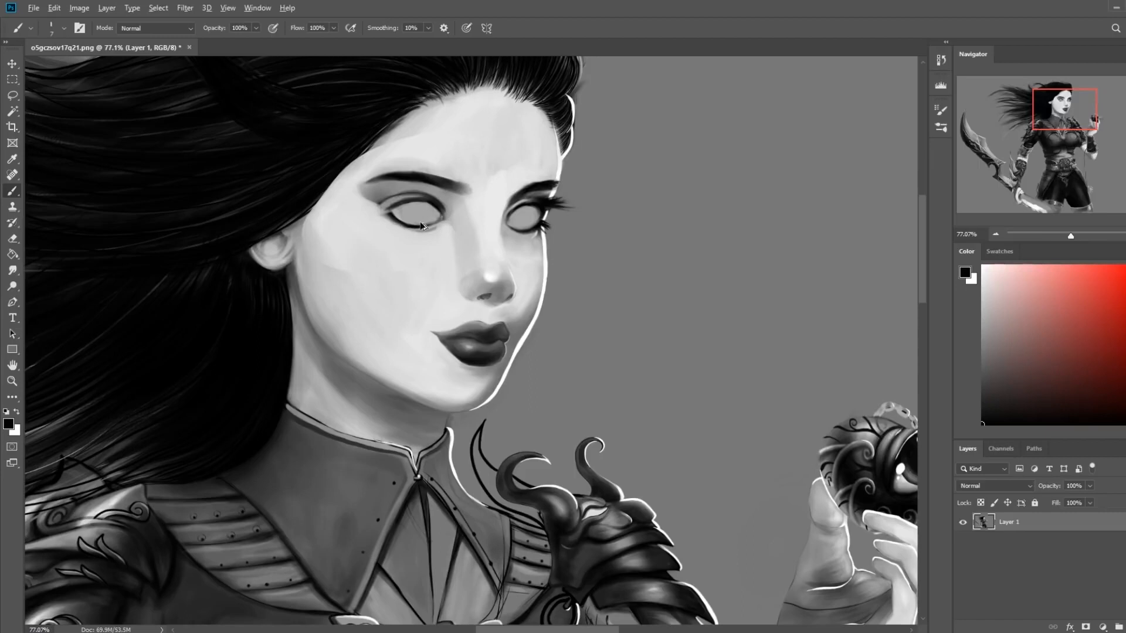
{"action": "mouse_move", "coordinate": [394, 222]}
{"action": "left_mouse_down"}
{"action": "mouse_move", "coordinate": [439, 227]}
{"action": "mouse_move", "coordinate": [396, 226]}
{"action": "mouse_move", "coordinate": [439, 231]}
{"action": "mouse_move", "coordinate": [416, 234]}
{"action": "left_mouse_up"}
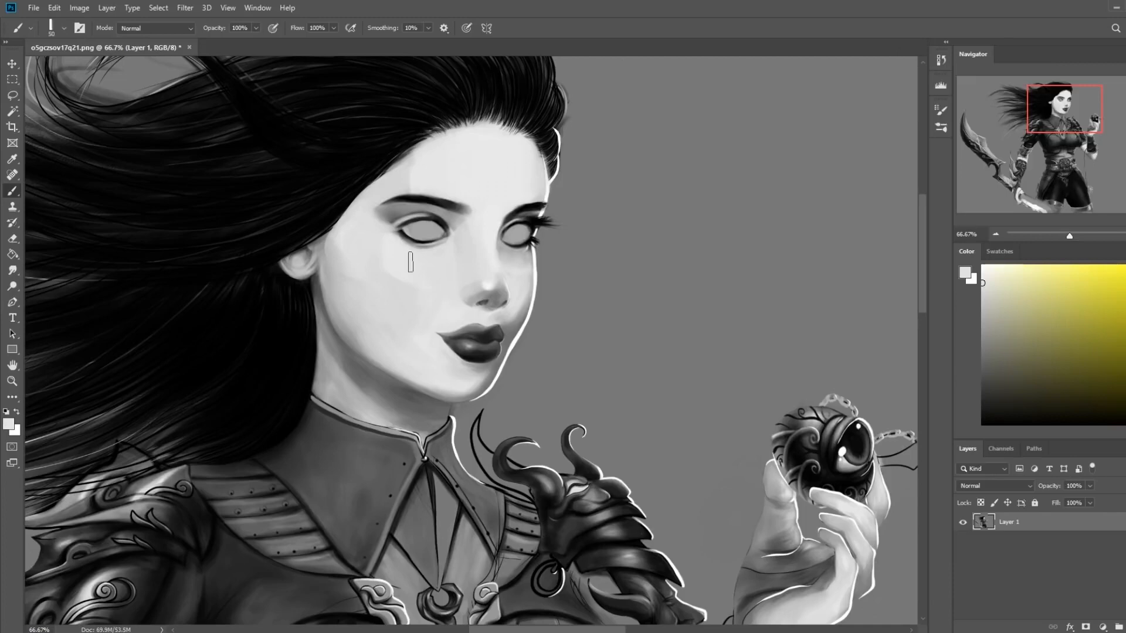
{"action": "left_click", "coordinate": [417, 260], "text": "alt"}
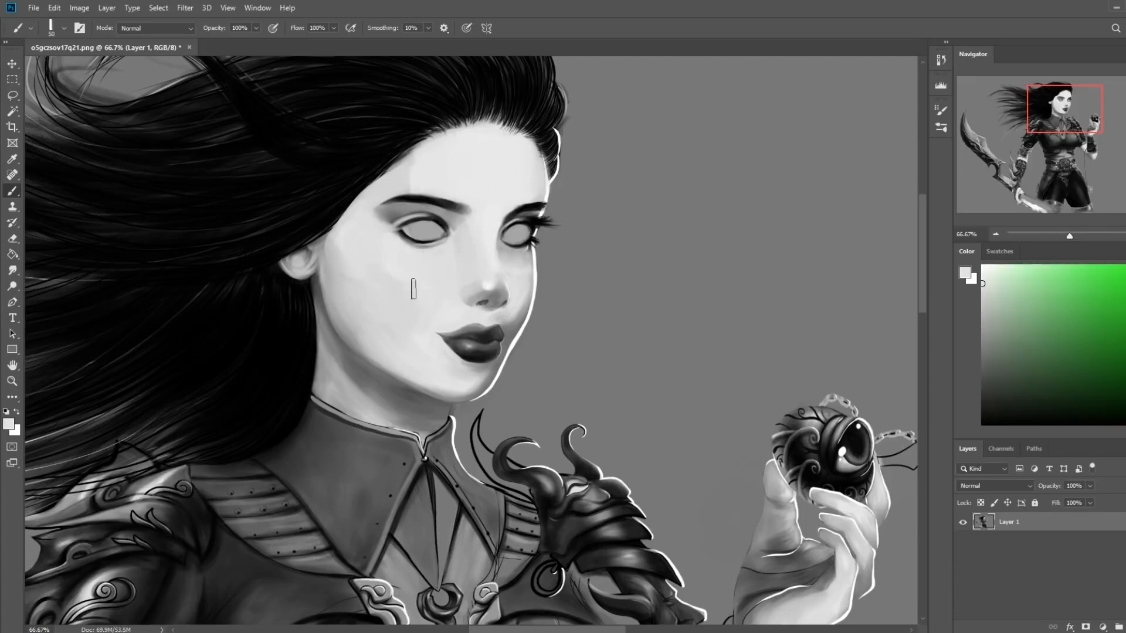
Look over the figure's face, hair and upper-body armor at close range
{"action": "left_click_drag", "start_coordinate": [462, 449], "coordinate": [584, 203]}
{"action": "left_click_drag", "start_coordinate": [512, 366], "coordinate": [543, 257]}
{"action": "left_click_drag", "start_coordinate": [710, 297], "coordinate": [590, 382]}
{"action": "left_click_drag", "start_coordinate": [643, 330], "coordinate": [821, 117]}
{"action": "left_click_drag", "start_coordinate": [603, 446], "coordinate": [806, 229]}
{"action": "left_click_drag", "start_coordinate": [730, 272], "coordinate": [469, 328]}
{"action": "left_click_drag", "start_coordinate": [746, 208], "coordinate": [572, 339]}
{"action": "left_click_drag", "start_coordinate": [554, 268], "coordinate": [574, 610]}
{"action": "left_click_drag", "start_coordinate": [531, 207], "coordinate": [621, 481]}
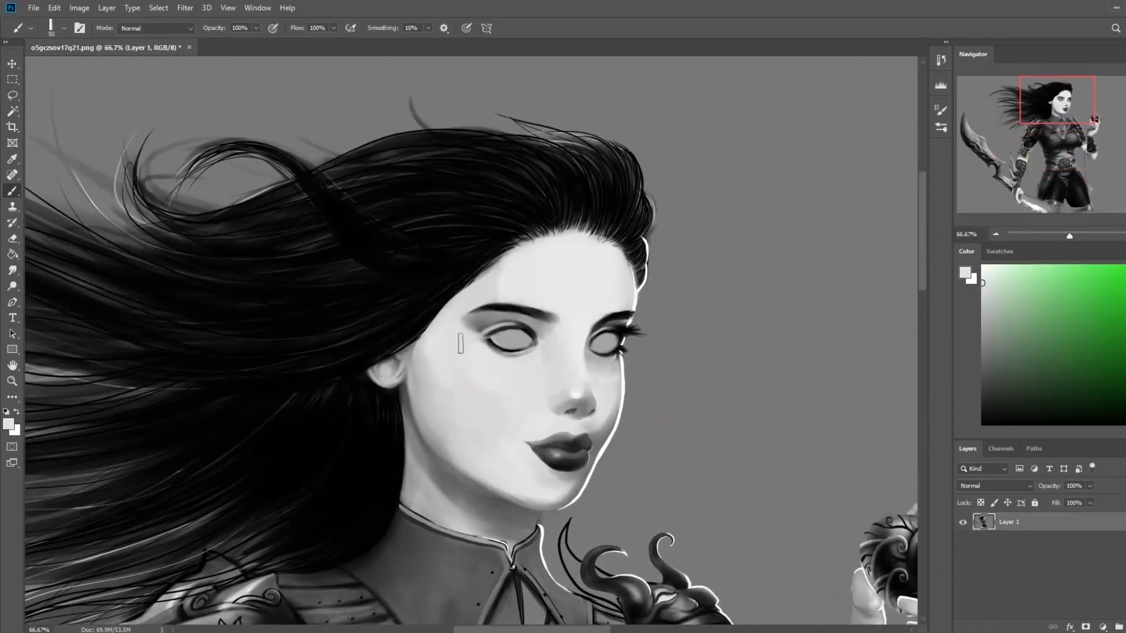
{"action": "left_click", "coordinate": [12, 269]}
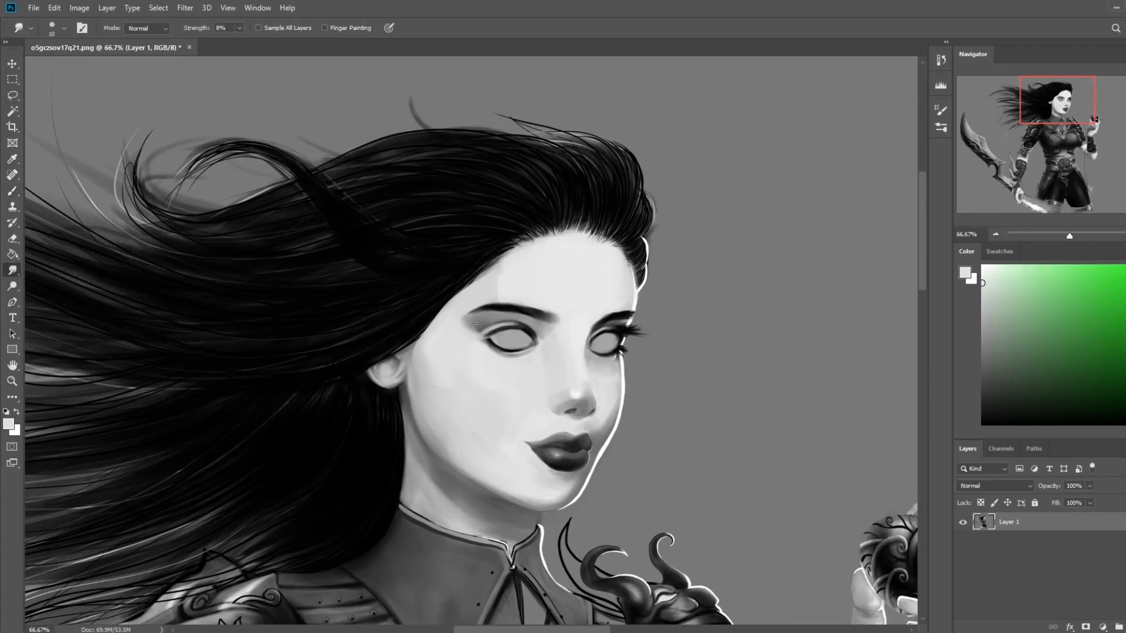
{"action": "left_click_drag", "start_coordinate": [532, 454], "coordinate": [553, 285]}
{"action": "left_click_drag", "start_coordinate": [550, 504], "coordinate": [573, 324]}
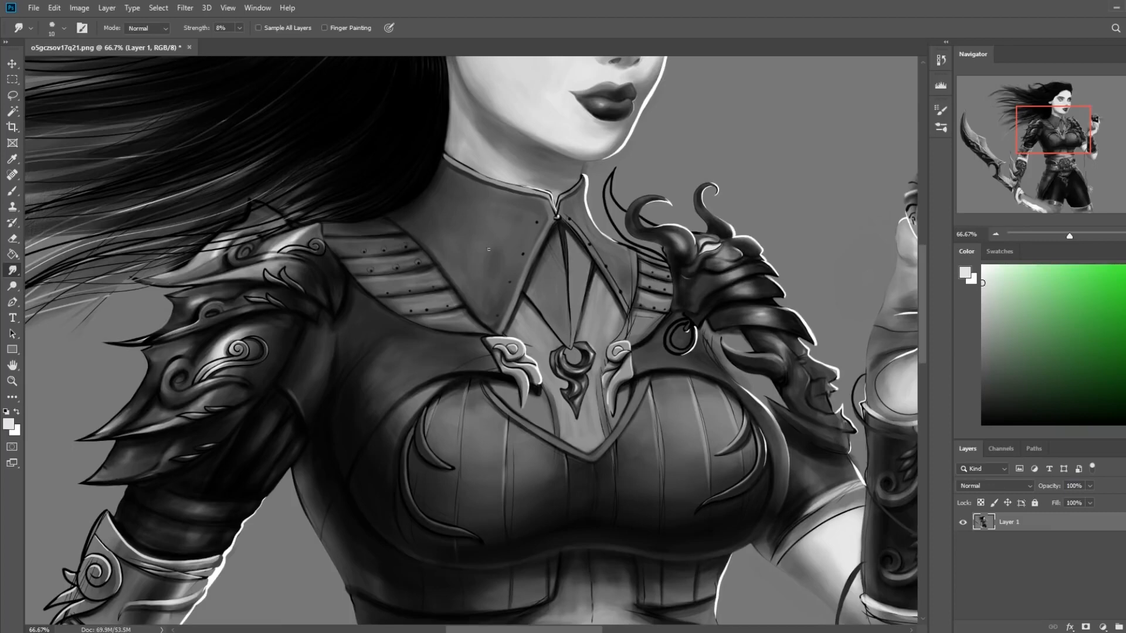
{"action": "left_click_drag", "start_coordinate": [691, 156], "coordinate": [585, 437]}
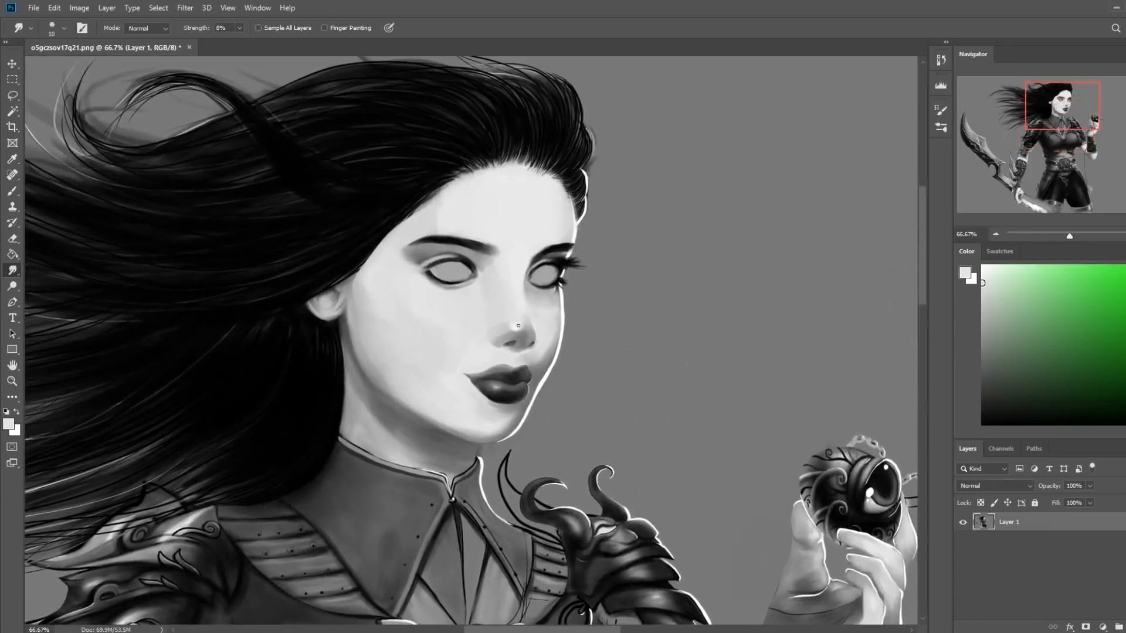
Flip the canvas horizontally and touch up the nearer eye's outline with a small gray brush
{"action": "key", "text": "b"}
{"action": "left_click", "coordinate": [487, 324], "text": "alt"}
{"action": "left_click", "coordinate": [515, 322], "text": "alt"}
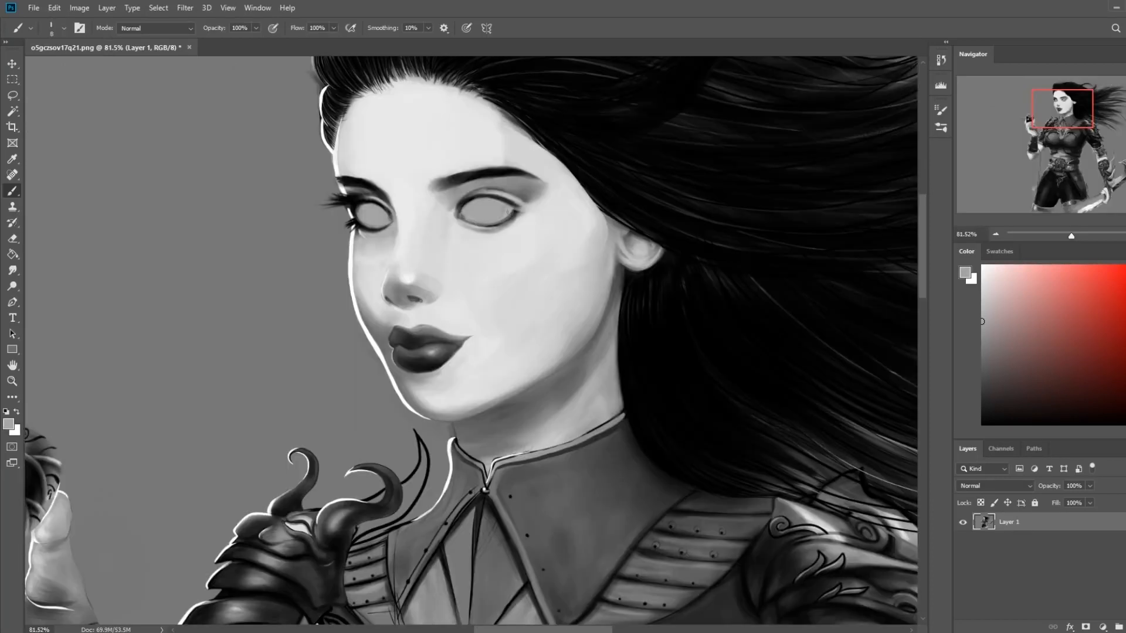
{"action": "left_click", "coordinate": [519, 234], "text": "alt"}
{"action": "key", "text": "bracketleft"}
Set the 500 px Skin and Blending brush to 125 px at 76% opacity, and switch to the Smudge tool for the nearer eye
{"action": "right_click", "coordinate": [527, 224]}
{"action": "left_click", "coordinate": [690, 498]}
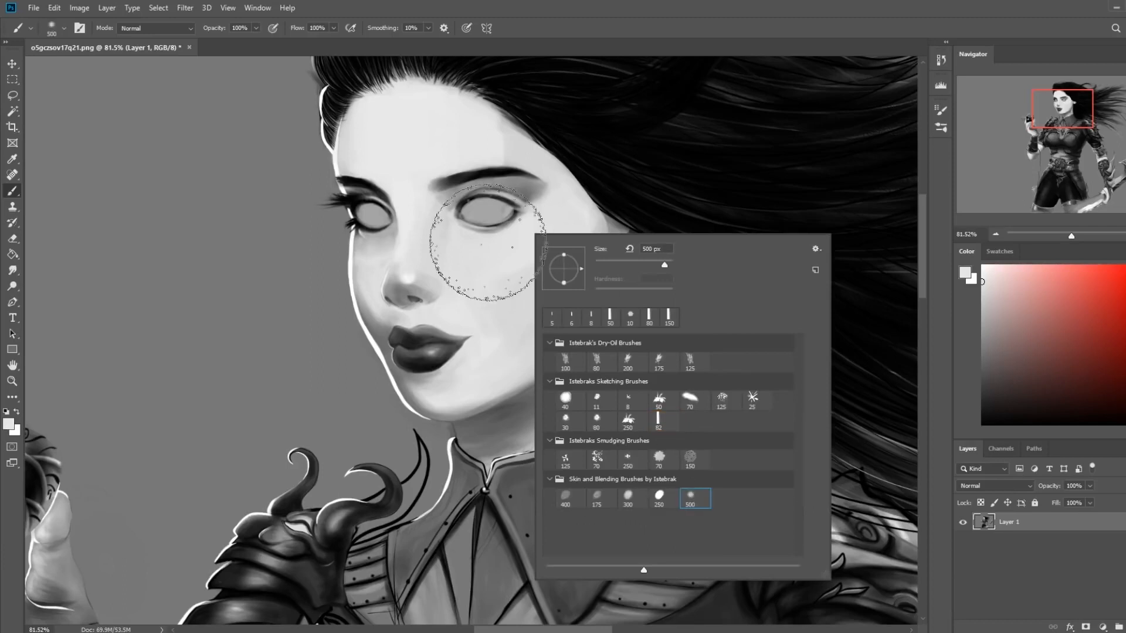
{"action": "left_click", "coordinate": [509, 140], "text": "alt"}
{"action": "key", "text": "bracketleft"}
{"action": "key", "text": "bracketleft"}
{"action": "key", "text": "bracketleft"}
{"action": "key", "text": "bracketleft"}
{"action": "key", "text": "bracketleft"}
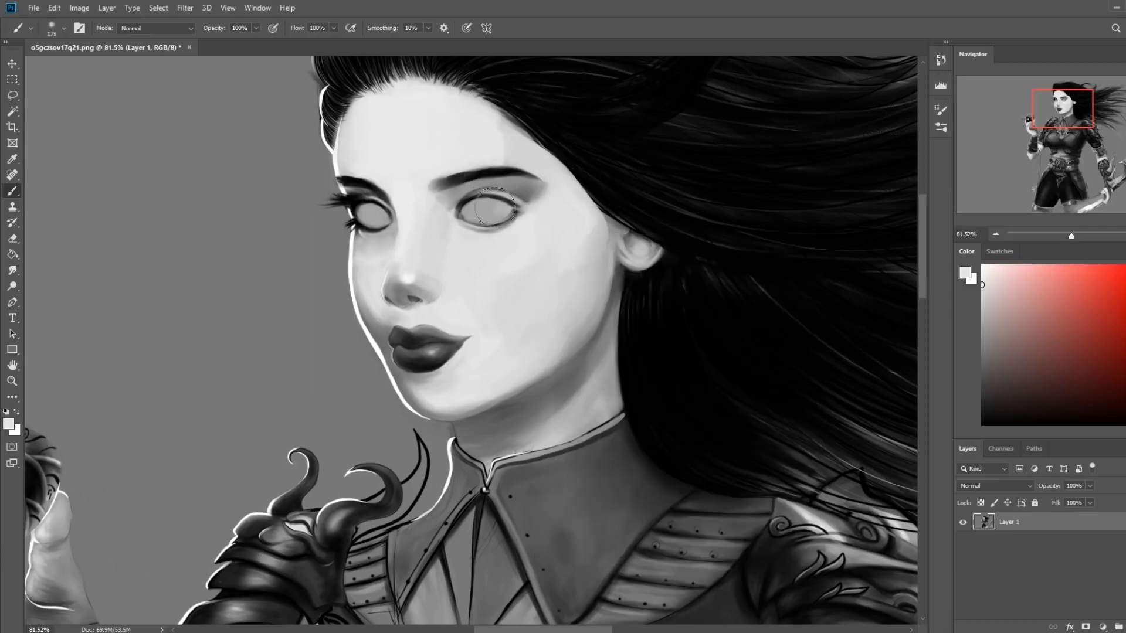
{"action": "key", "text": "bracketleft"}
{"action": "key", "text": "bracketleft"}
{"action": "key", "text": "bracketleft"}
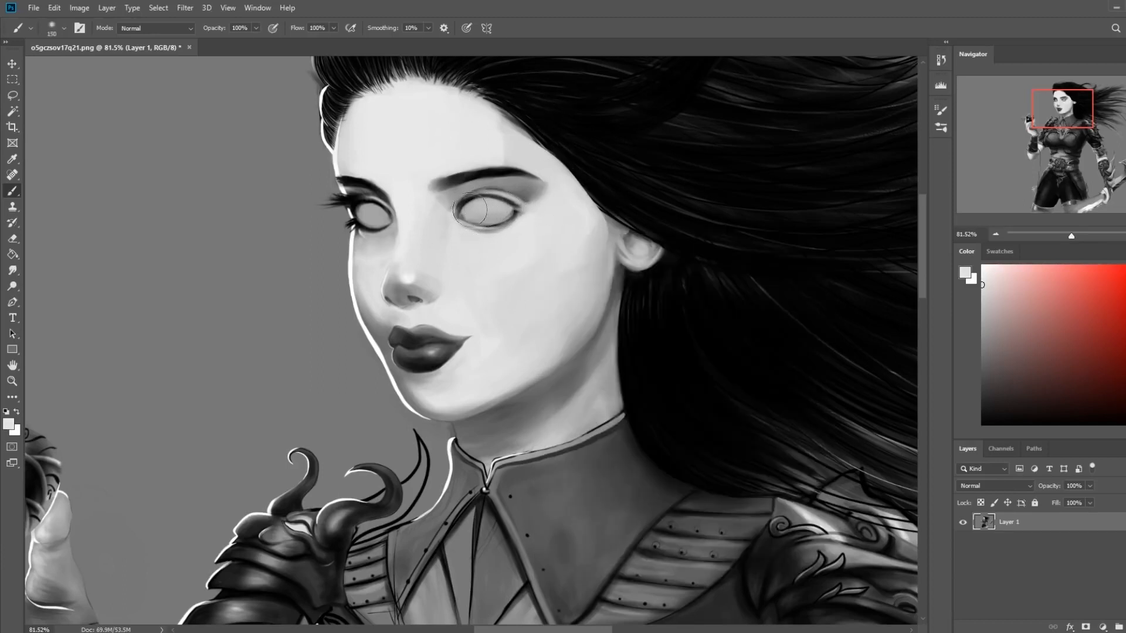
{"action": "key", "text": "bracketright"}
{"action": "left_click", "coordinate": [12, 270]}
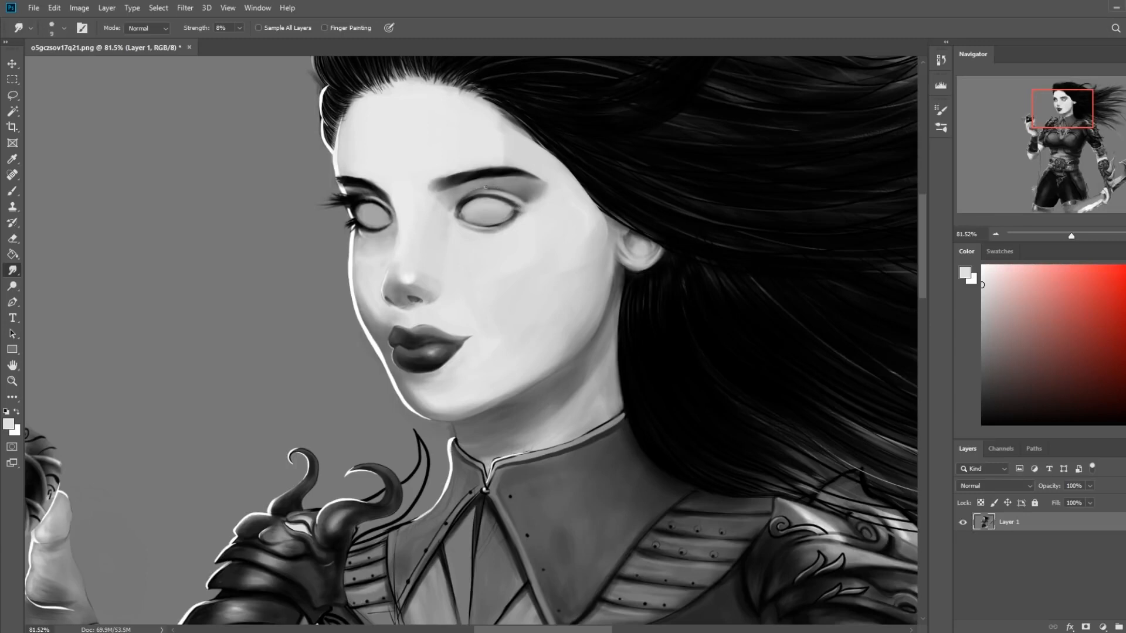
Choose the 82 px sketching brush with black, reduce its size and shade between the nearer eyebrow and eyelid
{"action": "key", "text": "b"}
{"action": "key", "text": "d"}
{"action": "right_click", "coordinate": [564, 222]}
{"action": "left_click", "coordinate": [675, 409]}
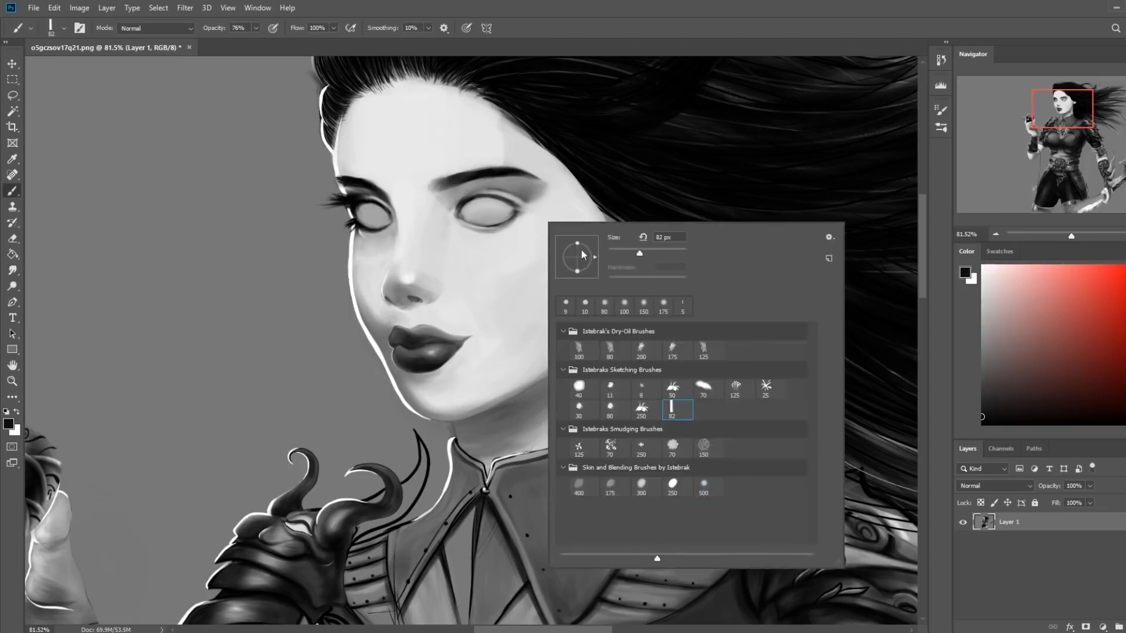
{"action": "left_click", "coordinate": [495, 160]}
{"action": "key", "text": "bracketleft"}
{"action": "key", "text": "bracketleft"}
{"action": "key", "text": "bracketleft"}
{"action": "key", "text": "bracketleft"}
{"action": "key", "text": "bracketleft"}
{"action": "key", "text": "bracketleft"}
{"action": "key", "text": "bracketleft"}
{"action": "key", "text": "bracketleft"}
{"action": "key", "text": "bracketleft"}
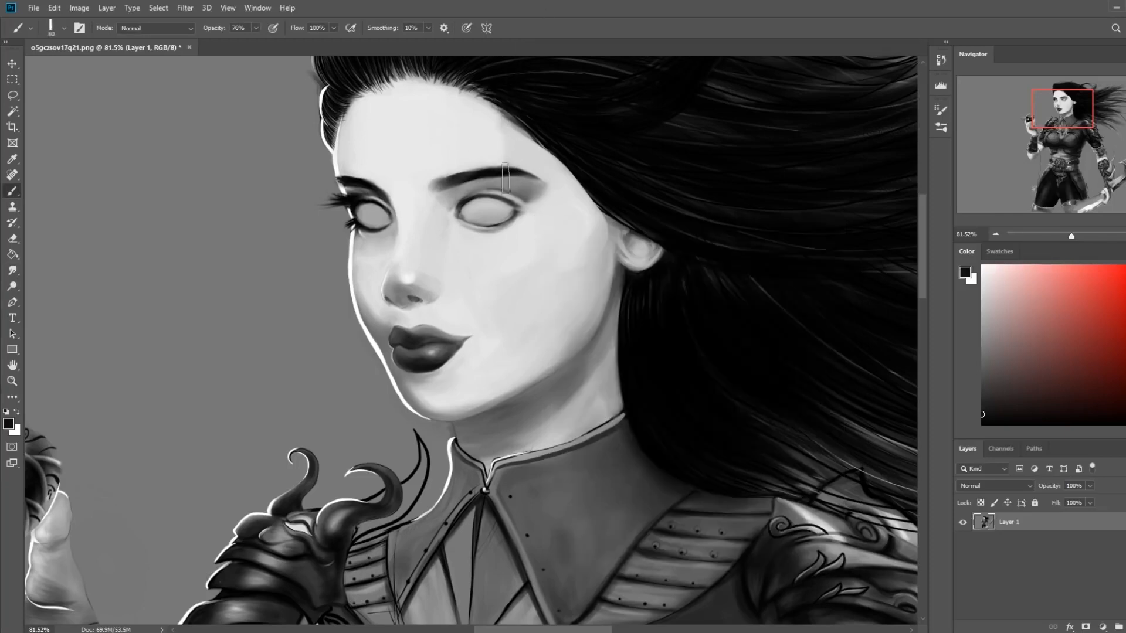
{"action": "key", "text": "bracketleft"}
{"action": "left_click_drag", "start_coordinate": [503, 188], "coordinate": [469, 190]}
Smudge the upper eyelid shading of the nearer eye and darken its crease with the sketching brush
{"action": "left_click", "coordinate": [13, 270]}
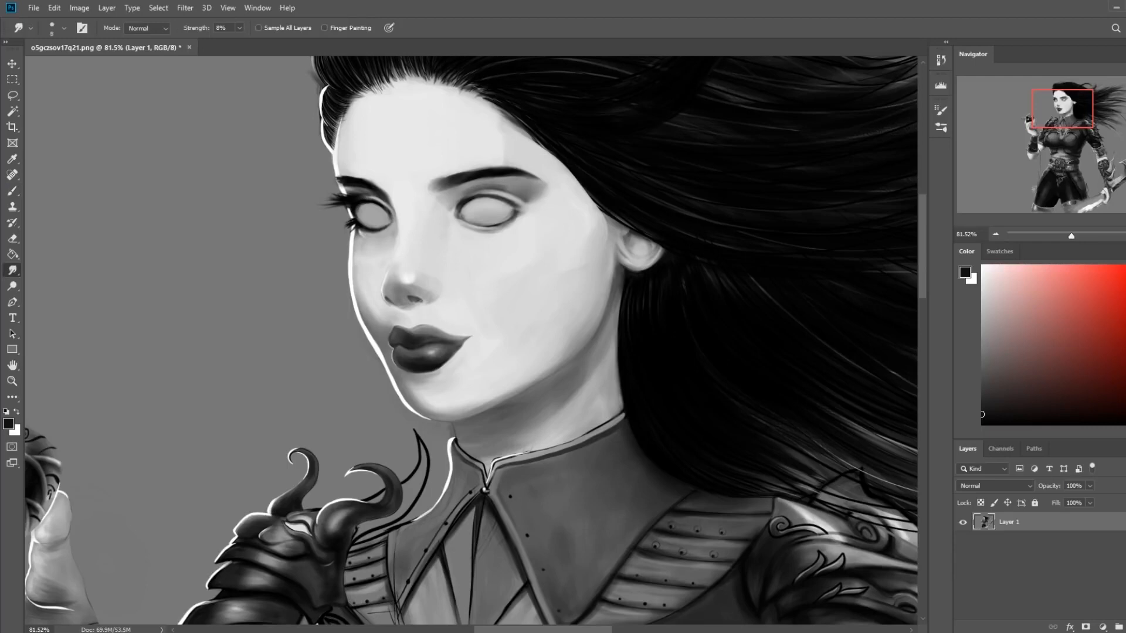
{"action": "key", "text": "b"}
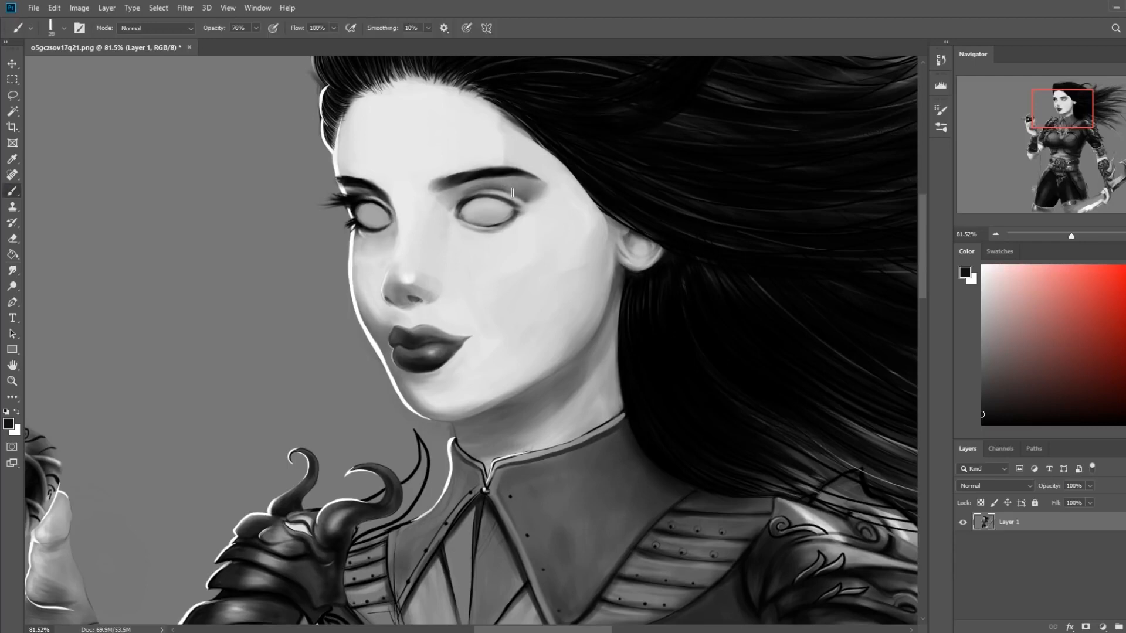
{"action": "left_click", "coordinate": [513, 190], "text": "alt"}
{"action": "left_click_drag", "start_coordinate": [484, 194], "coordinate": [471, 197]}
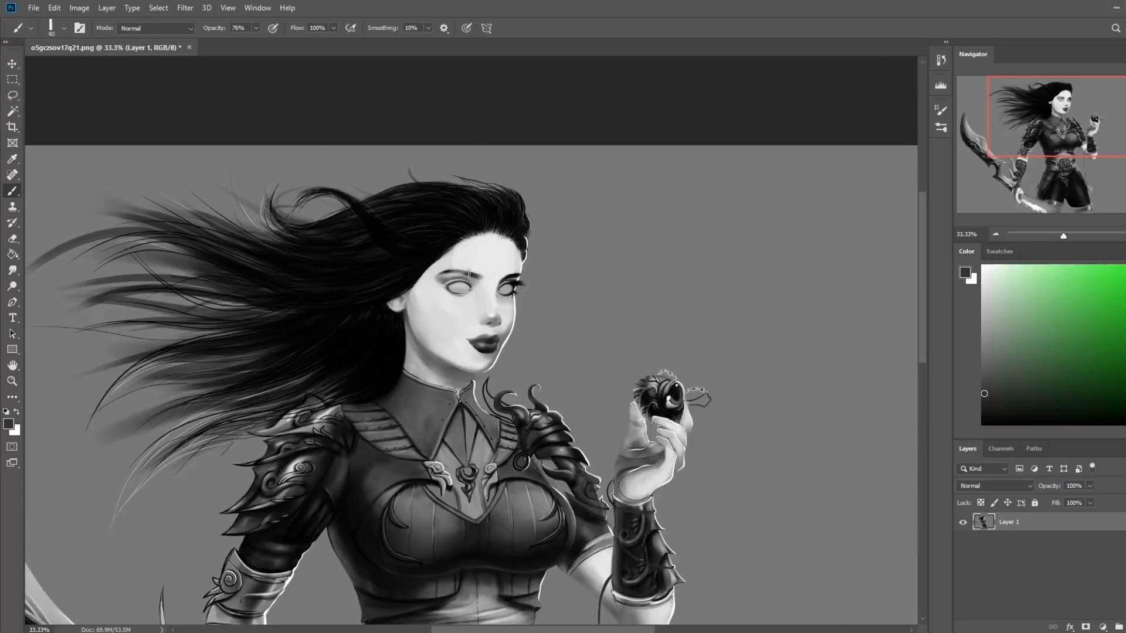
Reshape the nearer eyebrow with a 15 px brush, using sampled skin and dark brow tones
{"action": "key", "text": "bracketleft"}
{"action": "key", "text": "bracketleft"}
{"action": "key", "text": "bracketleft"}
{"action": "left_click", "coordinate": [429, 273], "text": "alt"}
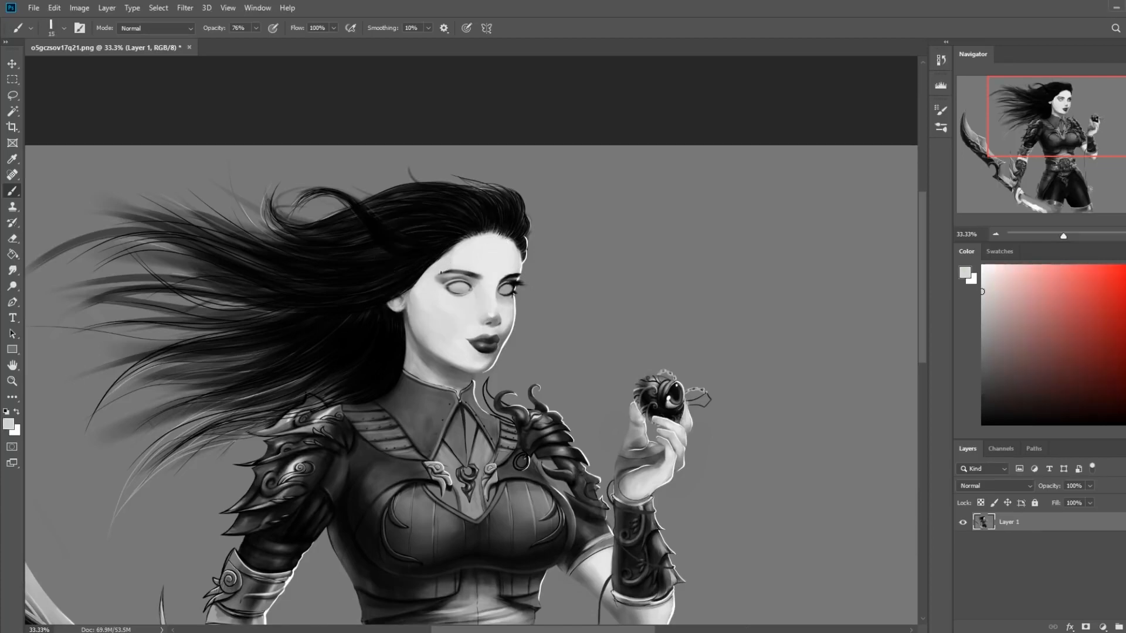
{"action": "left_click", "coordinate": [487, 278], "text": "alt"}
{"action": "left_click", "coordinate": [479, 268], "text": "alt"}
{"action": "left_click", "coordinate": [478, 269], "text": "alt"}
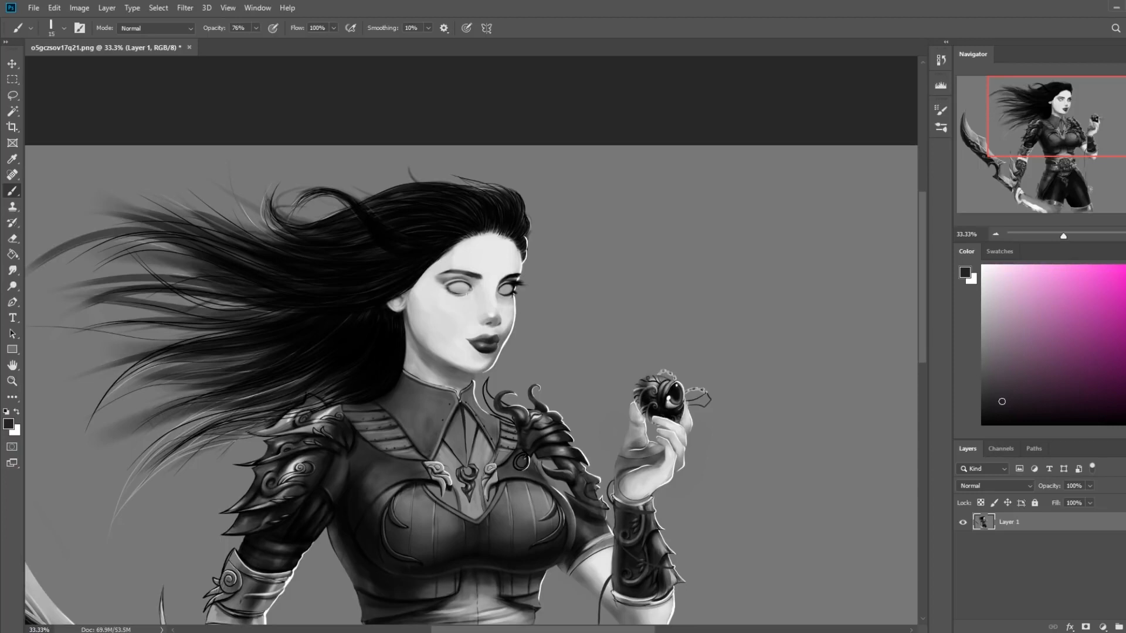
Sketch an eyebrow shape and, below it, an eyeball sphere with contour lines in the empty background beside the figure
{"action": "mouse_move", "coordinate": [636, 278]}
{"action": "left_mouse_down"}
{"action": "mouse_move", "coordinate": [762, 251]}
{"action": "mouse_move", "coordinate": [669, 280]}
{"action": "left_mouse_up"}
{"action": "mouse_move", "coordinate": [797, 299]}
{"action": "left_mouse_down"}
{"action": "mouse_move", "coordinate": [808, 410]}
{"action": "mouse_move", "coordinate": [824, 319]}
{"action": "mouse_move", "coordinate": [714, 392]}
{"action": "mouse_move", "coordinate": [788, 399]}
{"action": "left_mouse_up"}
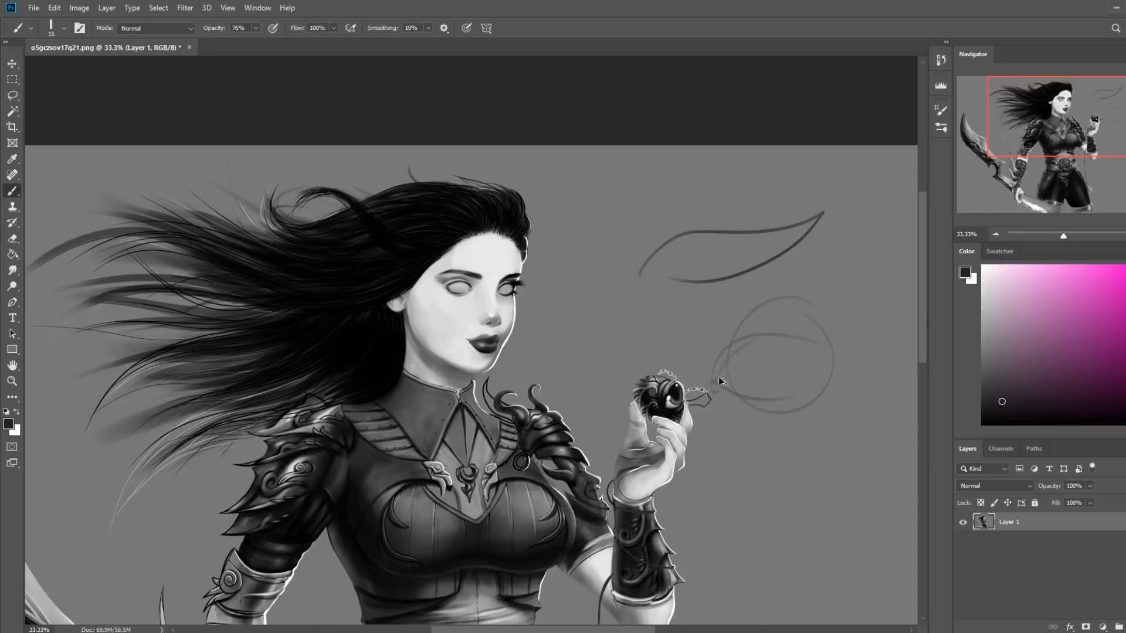
{"action": "left_click_drag", "start_coordinate": [717, 381], "coordinate": [796, 390]}
{"action": "left_click_drag", "start_coordinate": [727, 338], "coordinate": [862, 367]}
{"action": "left_click_drag", "start_coordinate": [751, 340], "coordinate": [729, 322]}
{"action": "left_click_drag", "start_coordinate": [750, 375], "coordinate": [824, 373]}
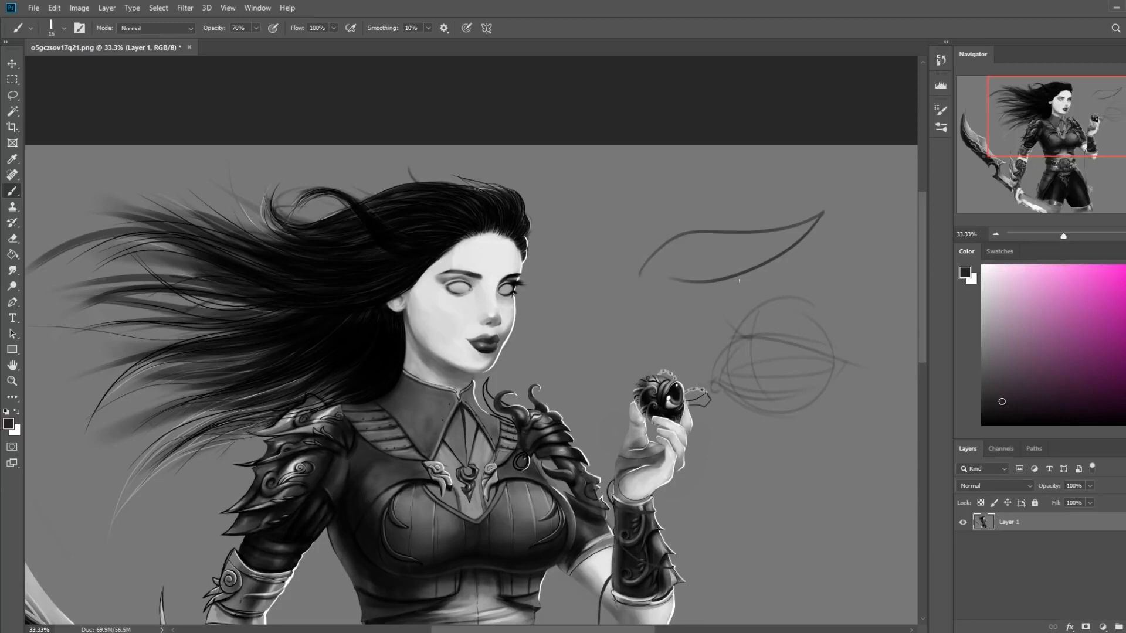
Add upper lid, brow ridge and nose bridge construction lines around the sketched eyeball
{"action": "mouse_move", "coordinate": [743, 306]}
{"action": "left_mouse_down"}
{"action": "mouse_move", "coordinate": [715, 327]}
{"action": "mouse_move", "coordinate": [797, 311]}
{"action": "left_mouse_up"}
{"action": "mouse_move", "coordinate": [705, 305]}
{"action": "left_mouse_down"}
{"action": "mouse_move", "coordinate": [669, 323]}
{"action": "mouse_move", "coordinate": [642, 292]}
{"action": "mouse_move", "coordinate": [821, 257]}
{"action": "left_mouse_up"}
{"action": "left_click_drag", "start_coordinate": [753, 245], "coordinate": [916, 316]}
{"action": "left_click_drag", "start_coordinate": [718, 294], "coordinate": [865, 285]}
{"action": "mouse_move", "coordinate": [738, 309]}
{"action": "left_mouse_down"}
{"action": "mouse_move", "coordinate": [766, 438]}
{"action": "mouse_move", "coordinate": [743, 468]}
{"action": "left_mouse_up"}
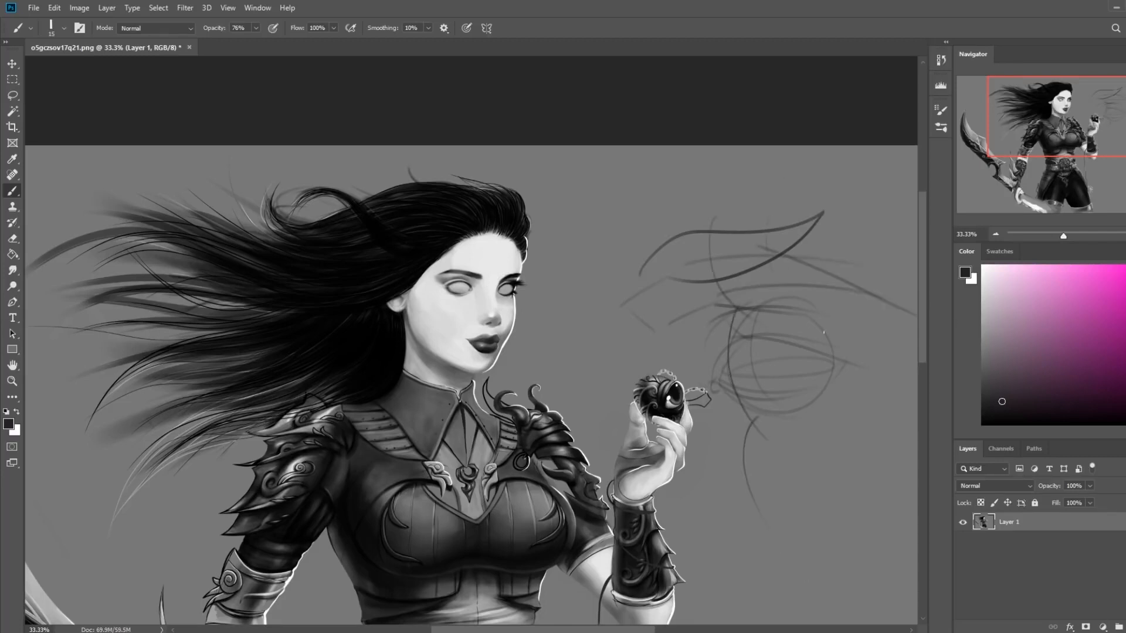
Sketch further contour lines across the eyeball and the areas beside and below it
{"action": "left_click_drag", "start_coordinate": [785, 305], "coordinate": [792, 407]}
{"action": "left_click_drag", "start_coordinate": [665, 457], "coordinate": [774, 477]}
{"action": "left_click_drag", "start_coordinate": [654, 418], "coordinate": [823, 429]}
{"action": "left_click_drag", "start_coordinate": [687, 390], "coordinate": [844, 360]}
{"action": "left_click_drag", "start_coordinate": [699, 350], "coordinate": [828, 342]}
{"action": "left_click_drag", "start_coordinate": [706, 329], "coordinate": [786, 307]}
{"action": "left_click_drag", "start_coordinate": [656, 327], "coordinate": [768, 277]}
Undo all the eye construction strokes sketched in the background
{"action": "key", "text": "ctrl+z"}
{"action": "key", "text": "ctrl+z"}
{"action": "key", "text": "ctrl+z"}
{"action": "key", "text": "ctrl+z"}
{"action": "key", "text": "ctrl+z"}
{"action": "key", "text": "ctrl+z"}
{"action": "key", "text": "ctrl+z"}
{"action": "key", "text": "ctrl+z"}
{"action": "key", "text": "ctrl+z"}
{"action": "key", "text": "ctrl+z"}
{"action": "key", "text": "ctrl+z"}
{"action": "key", "text": "ctrl+z"}
{"action": "key", "text": "ctrl+z"}
{"action": "key", "text": "ctrl+z"}
{"action": "key", "text": "ctrl+z"}
{"action": "key", "text": "ctrl+z"}
{"action": "key", "text": "ctrl+z"}
{"action": "key", "text": "ctrl+z"}
{"action": "key", "text": "ctrl+z"}
{"action": "key", "text": "ctrl+z"}
{"action": "key", "text": "ctrl+z"}
{"action": "key", "text": "ctrl+z"}
{"action": "key", "text": "ctrl+z"}
{"action": "key", "text": "ctrl+z"}
{"action": "key", "text": "ctrl+z"}
{"action": "key", "text": "ctrl+z"}
{"action": "key", "text": "ctrl+z"}
{"action": "key", "text": "ctrl+z"}
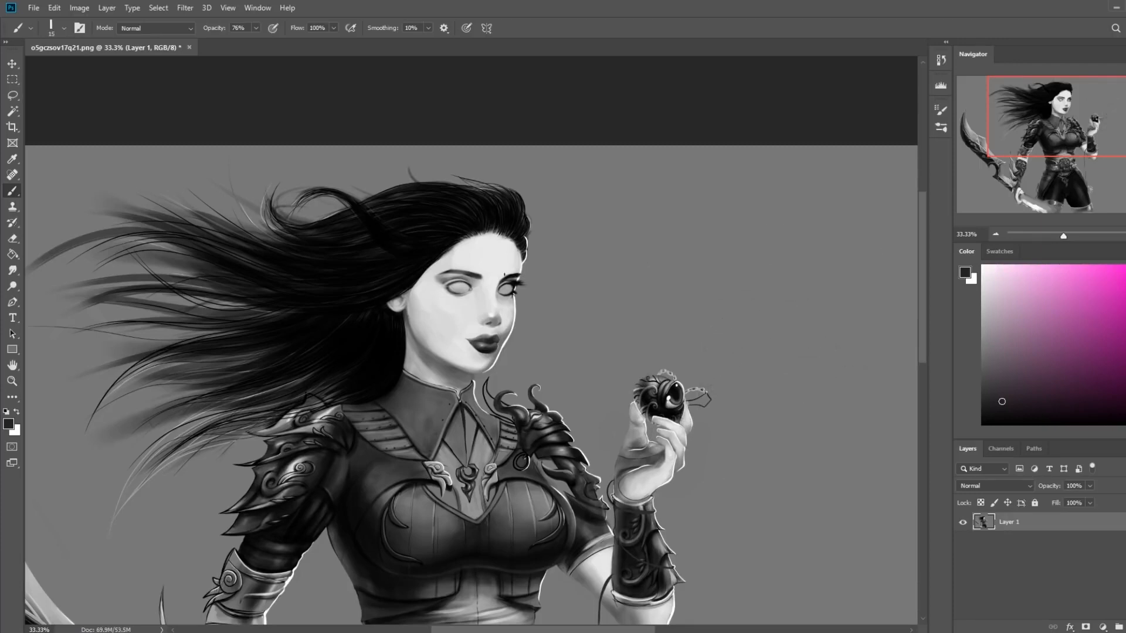
Tone down the bright facial skin using a large soft brush in Darken mode at 29% opacity with a sampled light gray
{"action": "right_click", "coordinate": [551, 258]}
{"action": "left_click", "coordinate": [656, 537]}
{"action": "left_click", "coordinate": [442, 311], "text": "alt"}
{"action": "left_click", "coordinate": [155, 28]}
{"action": "left_click", "coordinate": [181, 87]}
{"action": "key", "text": "bracketright"}
{"action": "key", "text": "bracketright"}
{"action": "key", "text": "bracketright"}
{"action": "key", "text": "bracketright"}
{"action": "key", "text": "bracketright"}
{"action": "key", "text": "bracketright"}
{"action": "key", "text": "bracketright"}
{"action": "key", "text": "bracketright"}
{"action": "left_click", "coordinate": [256, 28]}
{"action": "left_click", "coordinate": [230, 42]}
{"action": "left_click", "coordinate": [486, 304]}
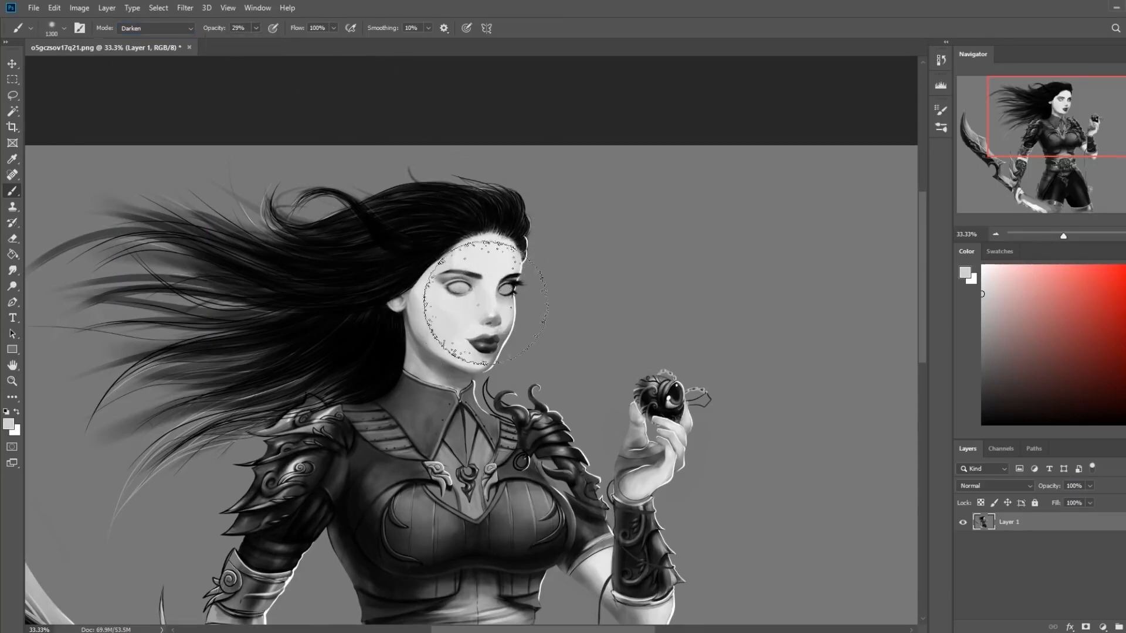
{"action": "left_click", "coordinate": [415, 334], "text": "alt"}
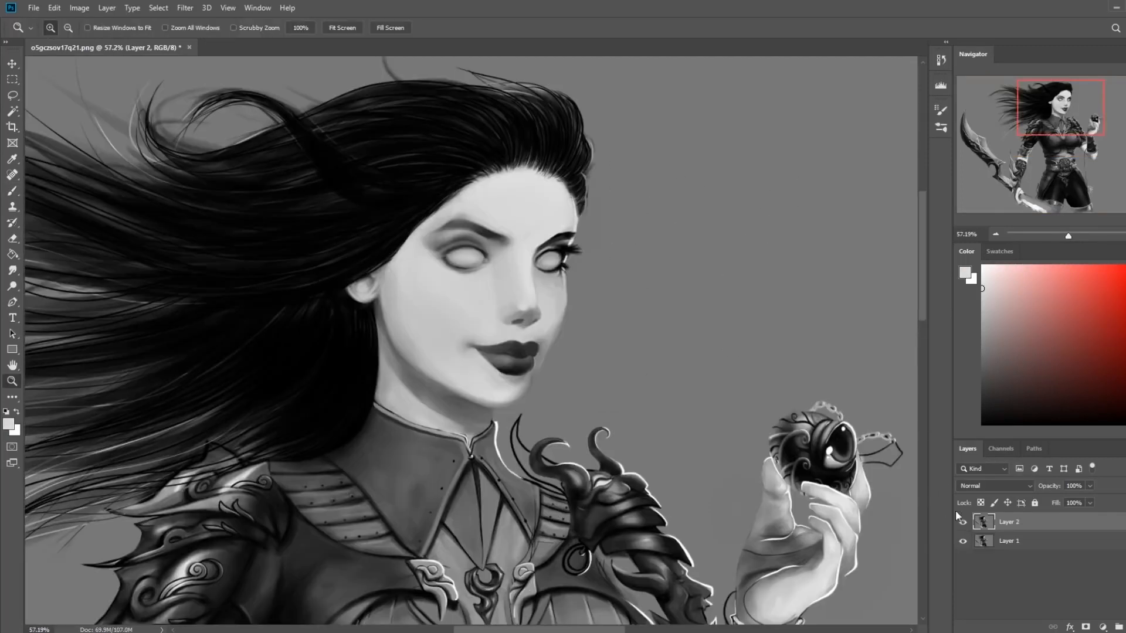
Toggle Layer 2's visibility to compare the reworked face with the original on Layer 1
{"action": "left_click", "coordinate": [962, 523]}
{"action": "left_click", "coordinate": [963, 523]}
{"action": "left_click", "coordinate": [963, 523]}
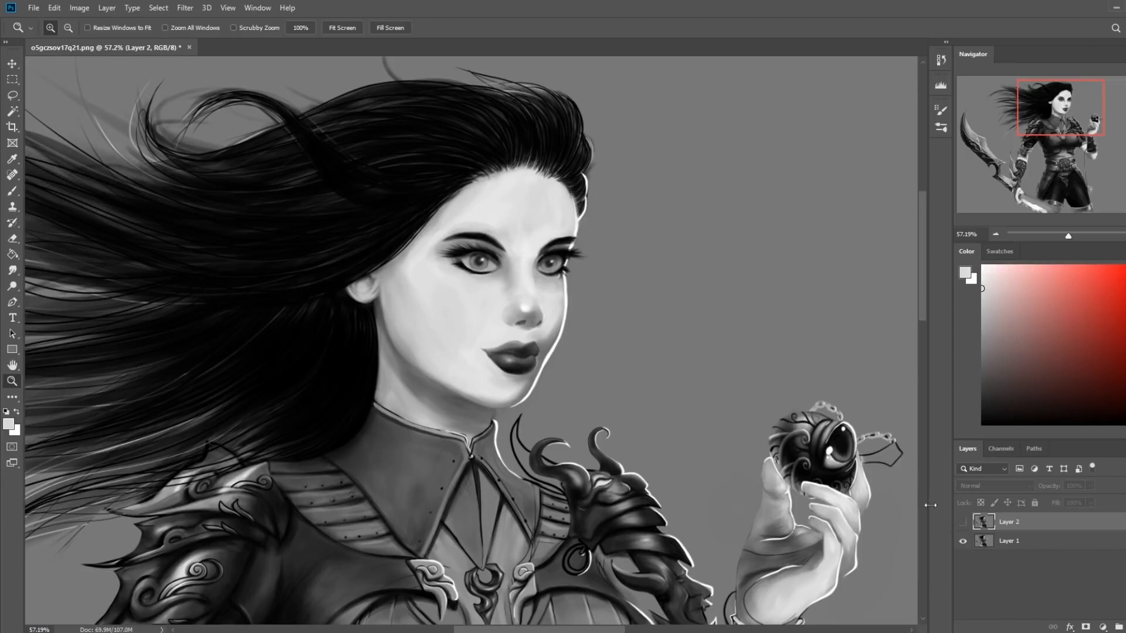
{"action": "left_click", "coordinate": [963, 522]}
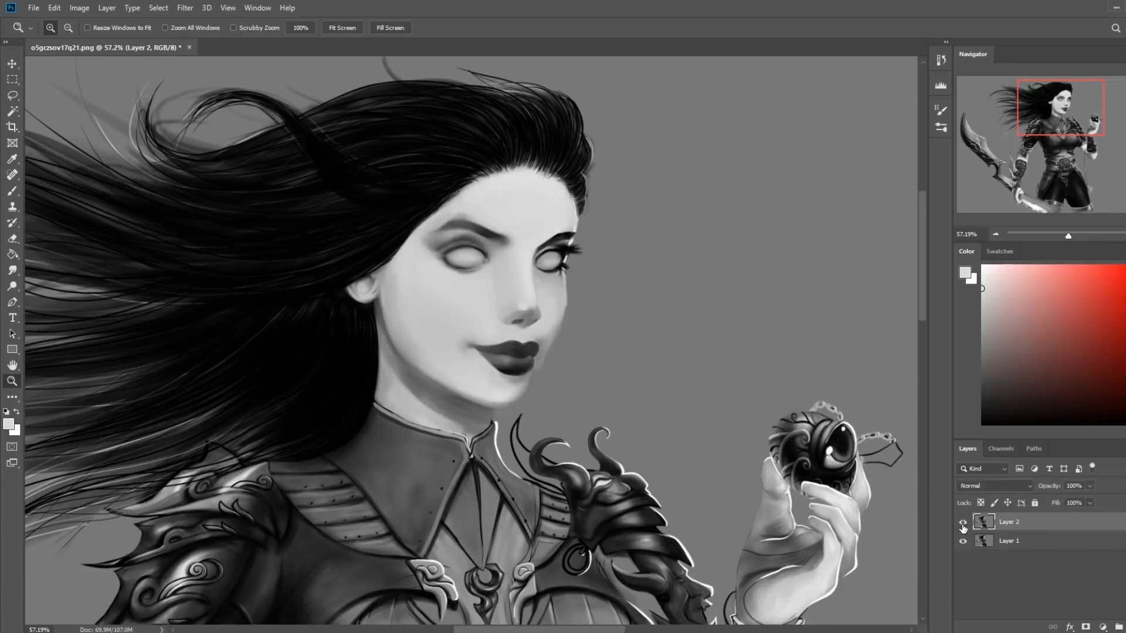
{"action": "left_click", "coordinate": [963, 524]}
{"action": "left_click", "coordinate": [965, 524]}
{"action": "left_click", "coordinate": [963, 524]}
Clean up the edge of the eyebrow over the nearer eye with light skin-tone strokes and blend it with the Smudge tool at 8% strength
{"action": "key", "text": "b"}
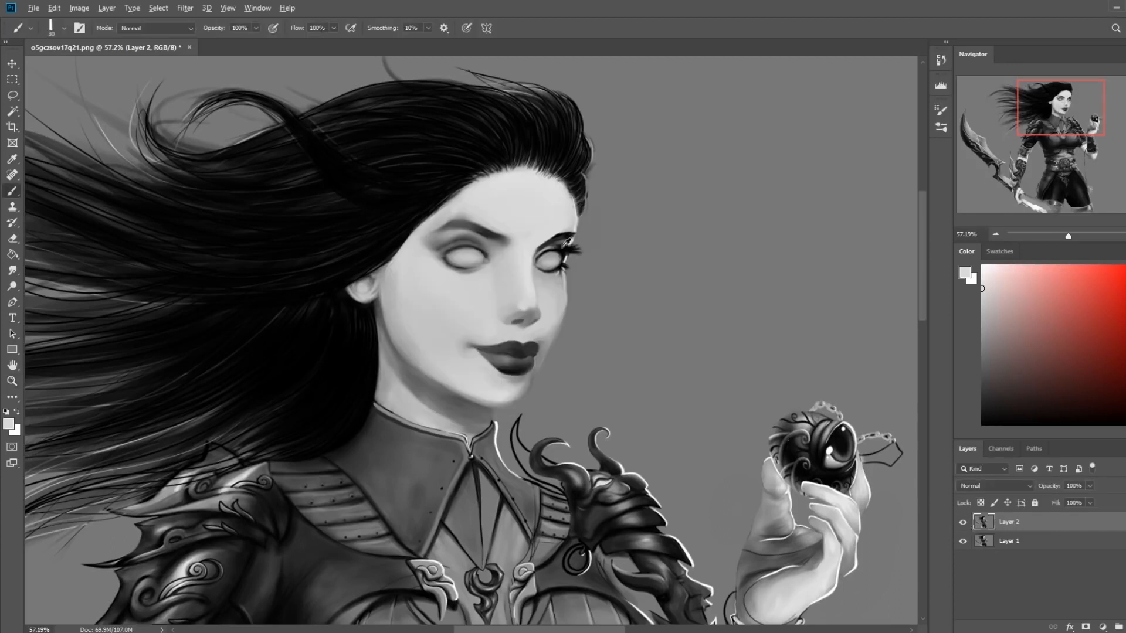
{"action": "key", "text": "d"}
{"action": "key", "text": "bracketright"}
{"action": "key", "text": "bracketright"}
{"action": "key", "text": "bracketright"}
{"action": "left_click", "coordinate": [451, 234], "text": "alt"}
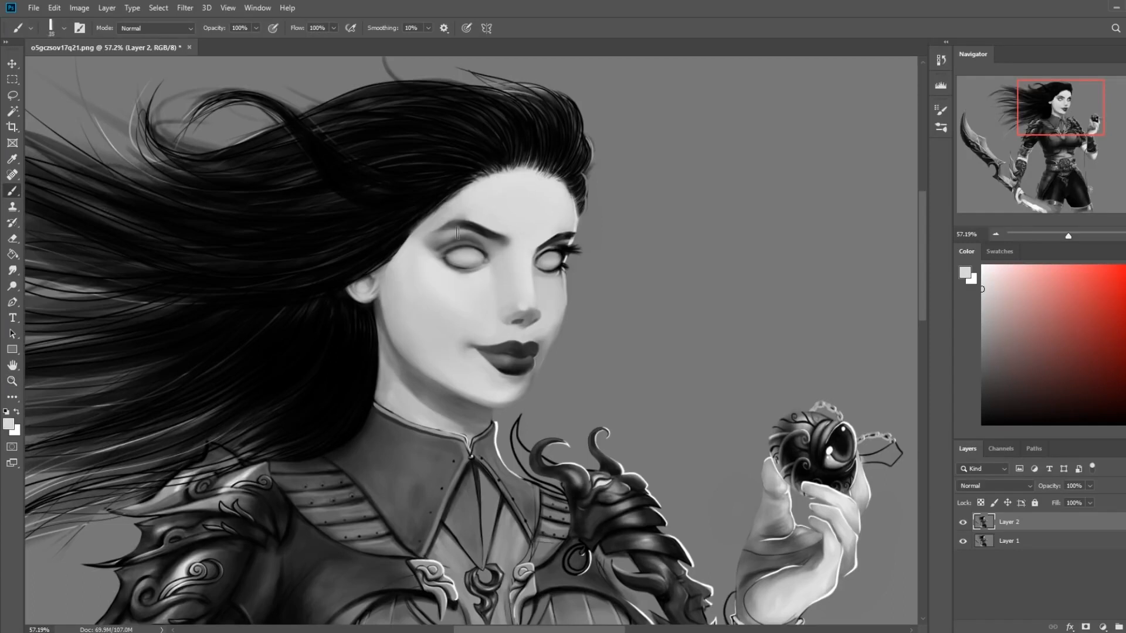
{"action": "left_click_drag", "start_coordinate": [461, 231], "coordinate": [443, 232]}
{"action": "left_click", "coordinate": [12, 270]}
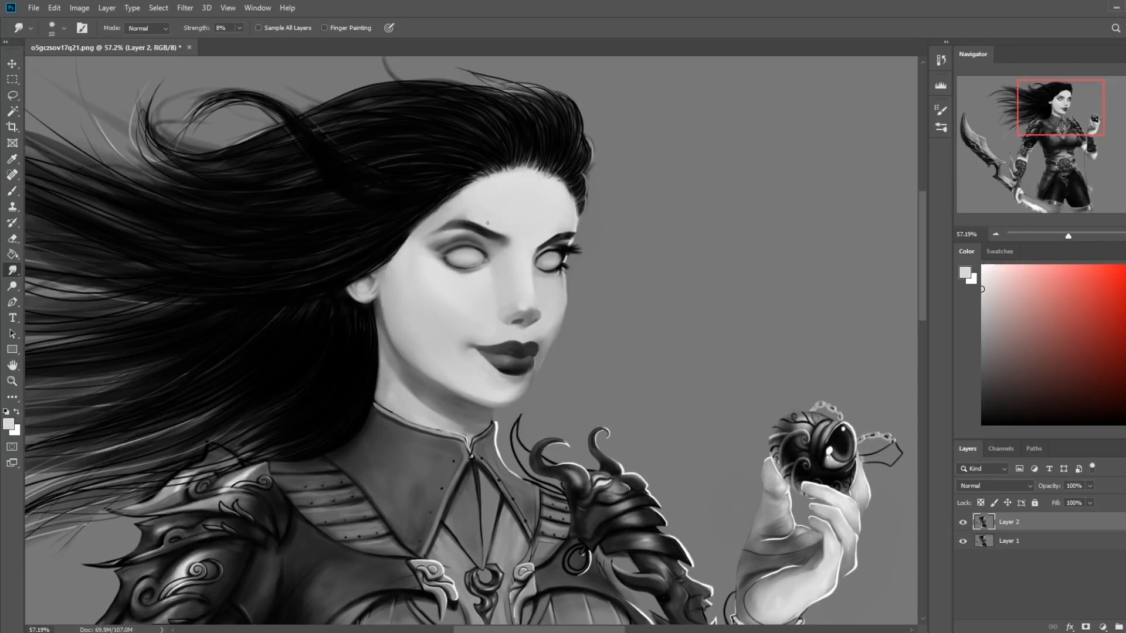
Repaint the forehead up to the hairline with light skin-gray strokes from an enlarged brush, then adjust the brush opacity
{"action": "key", "text": "b"}
{"action": "key", "text": "d"}
{"action": "key", "text": "ctrl+0"}
{"action": "key", "text": "bracketright"}
{"action": "key", "text": "bracketright"}
{"action": "key", "text": "bracketright"}
{"action": "key", "text": "bracketright"}
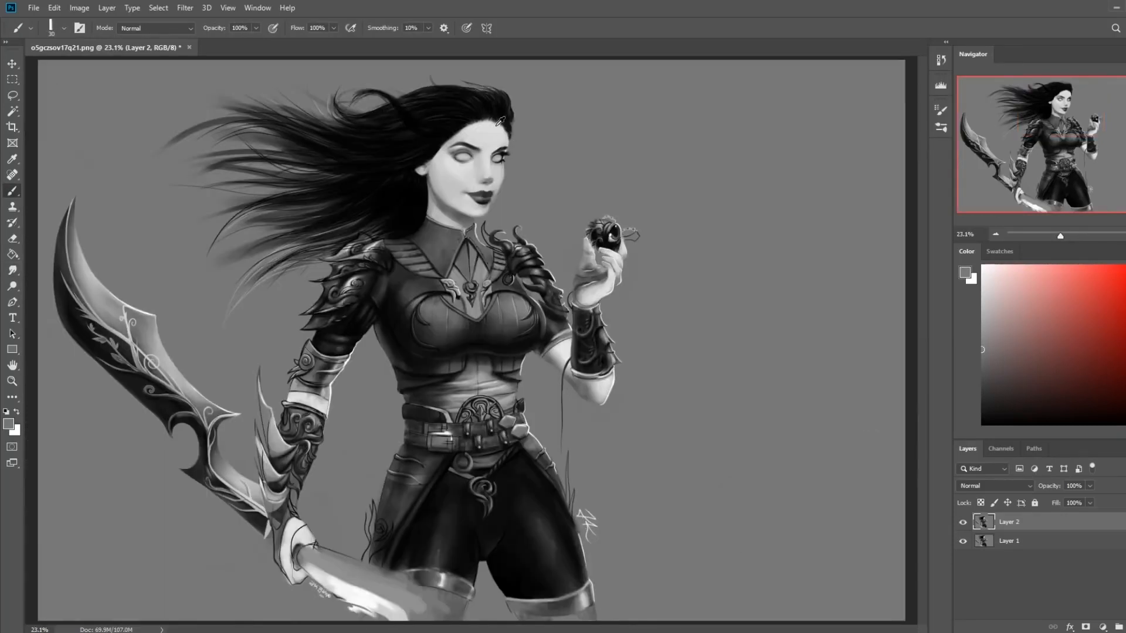
{"action": "left_click", "coordinate": [501, 121], "text": "alt"}
{"action": "left_click", "coordinate": [488, 132], "text": "alt"}
{"action": "key", "text": "bracketright"}
{"action": "mouse_move", "coordinate": [479, 124]}
{"action": "left_mouse_down"}
{"action": "mouse_move", "coordinate": [510, 117]}
{"action": "mouse_move", "coordinate": [496, 107]}
{"action": "left_mouse_up"}
{"action": "left_click", "coordinate": [486, 105], "text": "alt"}
{"action": "left_click", "coordinate": [484, 120], "text": "alt"}
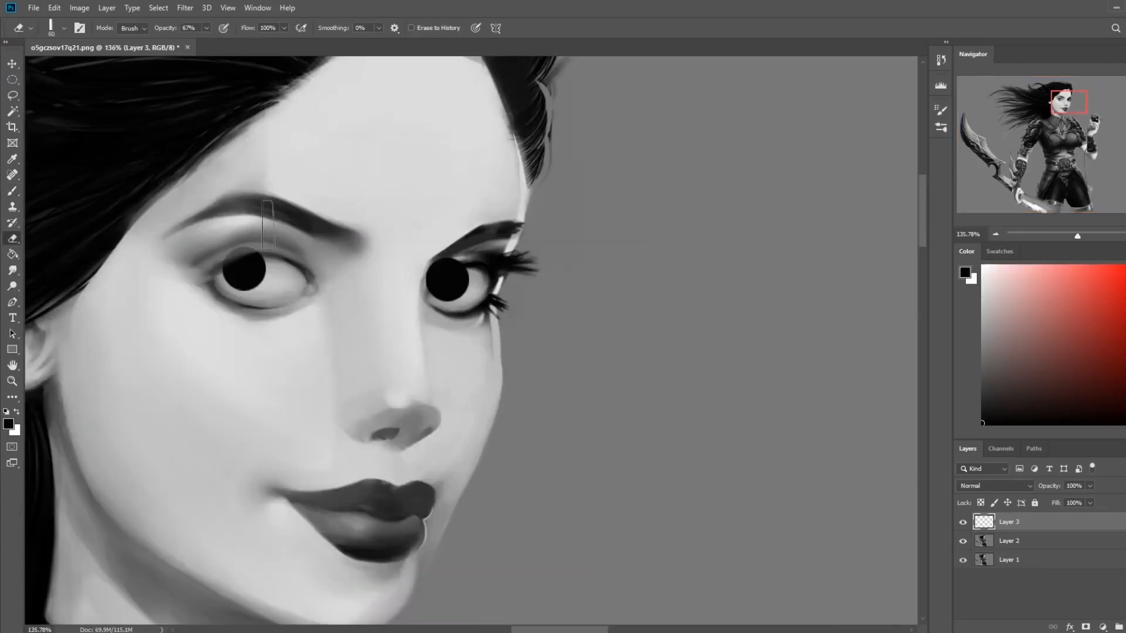
{"action": "left_click", "coordinate": [207, 28]}
{"action": "left_click_drag", "start_coordinate": [210, 43], "coordinate": [230, 43]}
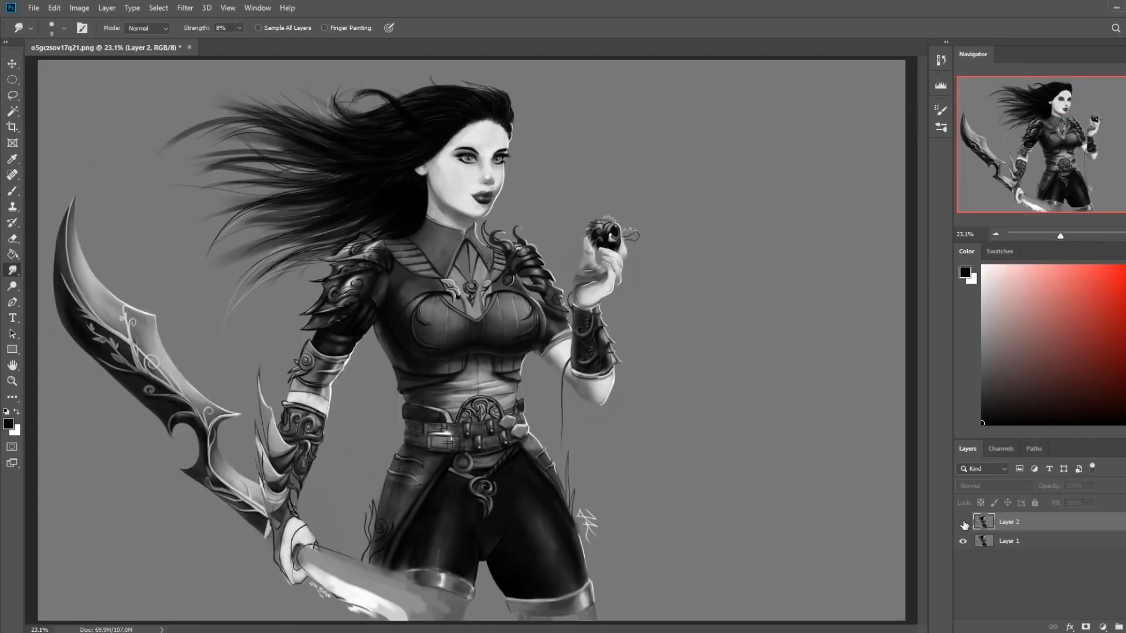
Compare the repainted face with the original by toggling Layer 2, both close up and at full-figure view
{"action": "left_click", "coordinate": [963, 522]}
{"action": "key", "text": "z"}
{"action": "left_click_drag", "start_coordinate": [400, 119], "coordinate": [542, 205]}
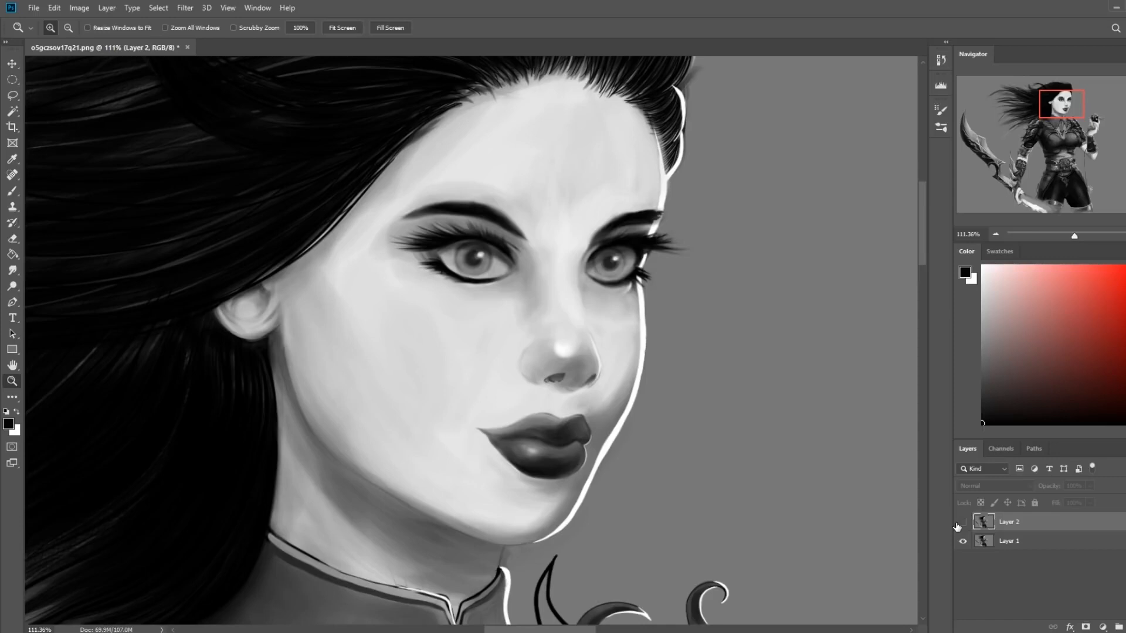
{"action": "left_click", "coordinate": [962, 525]}
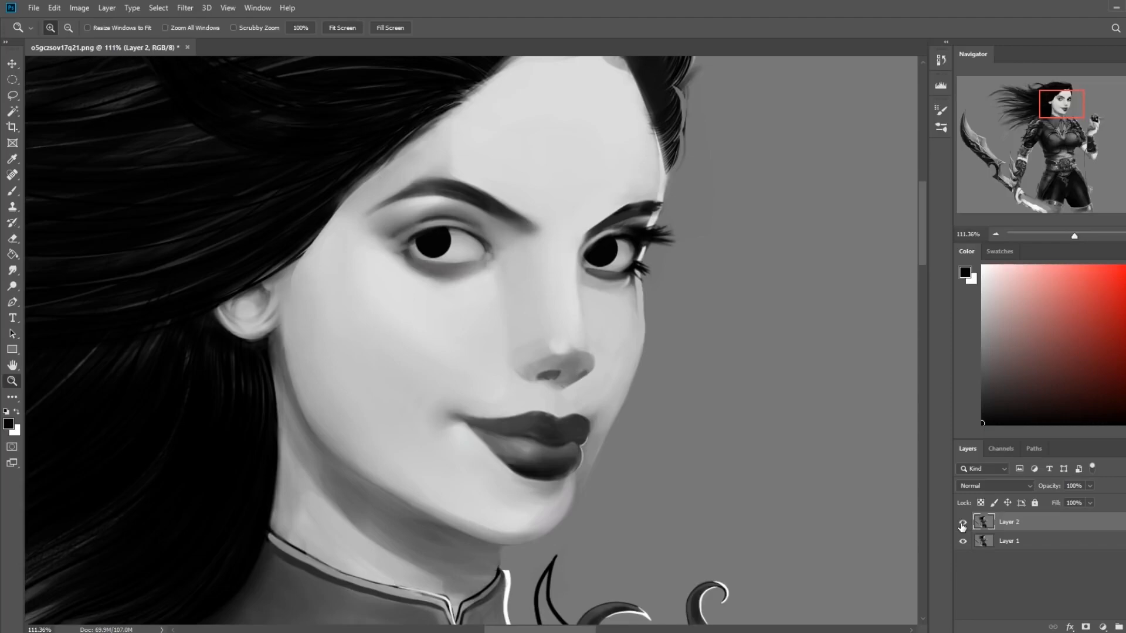
{"action": "left_click", "coordinate": [962, 523]}
{"action": "left_click", "coordinate": [963, 522]}
{"action": "key", "text": "ctrl+0"}
{"action": "left_click", "coordinate": [962, 523]}
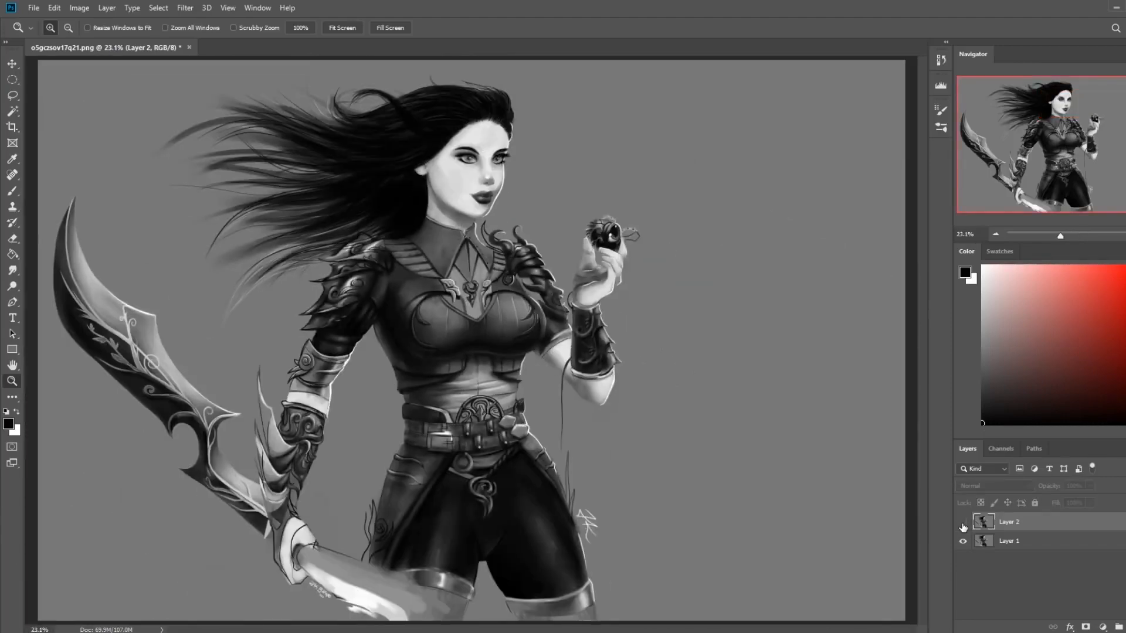
{"action": "left_click", "coordinate": [962, 524]}
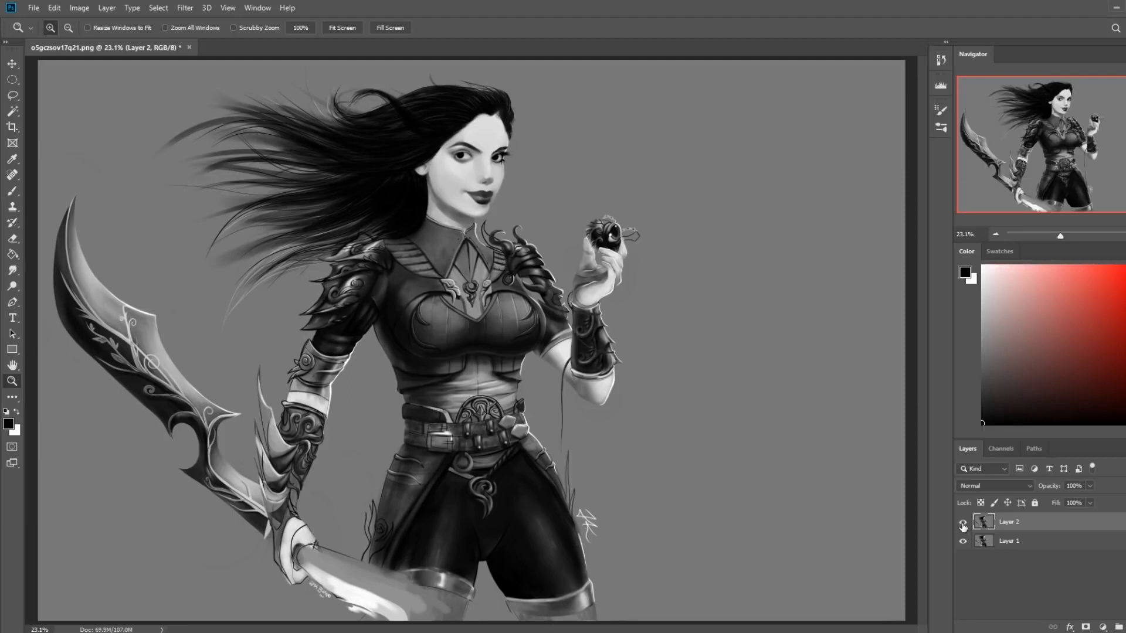
Brighten the middle and lower face with the Dodge tool set to Highlights at 18% exposure
{"action": "left_click", "coordinate": [13, 287]}
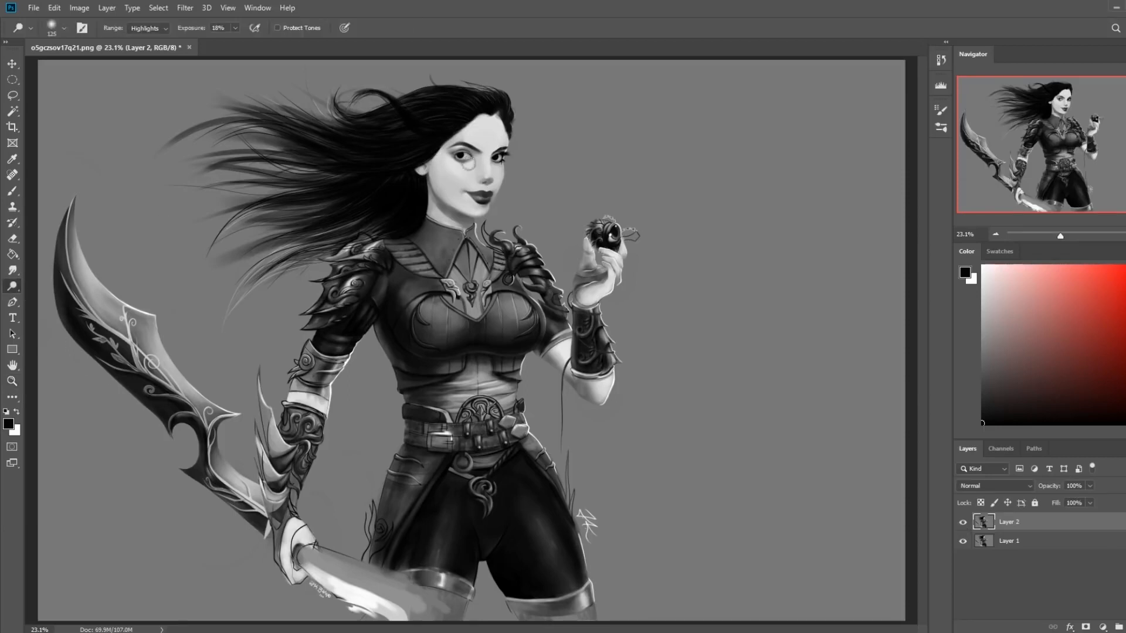
{"action": "key", "text": "bracketright"}
{"action": "key", "text": "bracketright"}
{"action": "key", "text": "bracketright"}
{"action": "key", "text": "bracketright"}
{"action": "key", "text": "bracketleft"}
{"action": "mouse_move", "coordinate": [488, 194]}
{"action": "left_mouse_down"}
{"action": "mouse_move", "coordinate": [432, 191]}
{"action": "mouse_move", "coordinate": [488, 175]}
{"action": "left_mouse_up"}
{"action": "key", "text": "bracketright"}
{"action": "key", "text": "bracketright"}
Flip the image horizontally and toggle Layer 2 to check the painted face against the original
{"action": "key", "text": "b"}
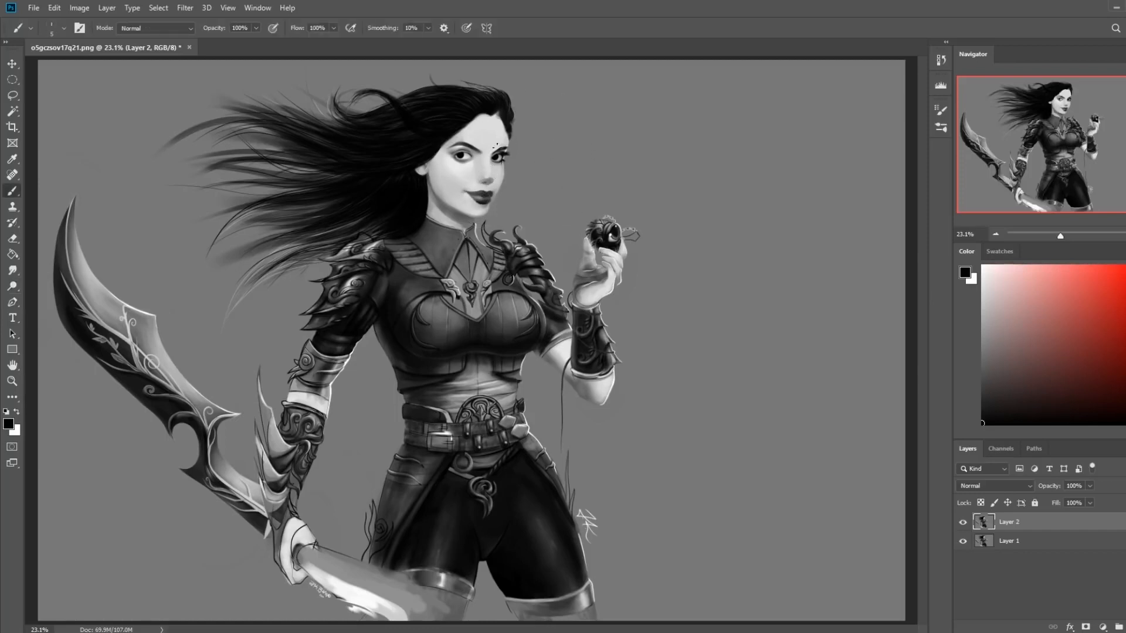
{"action": "left_click", "coordinate": [962, 522]}
{"action": "left_click", "coordinate": [962, 522]}
{"action": "key", "text": "ctrl+shift+h"}
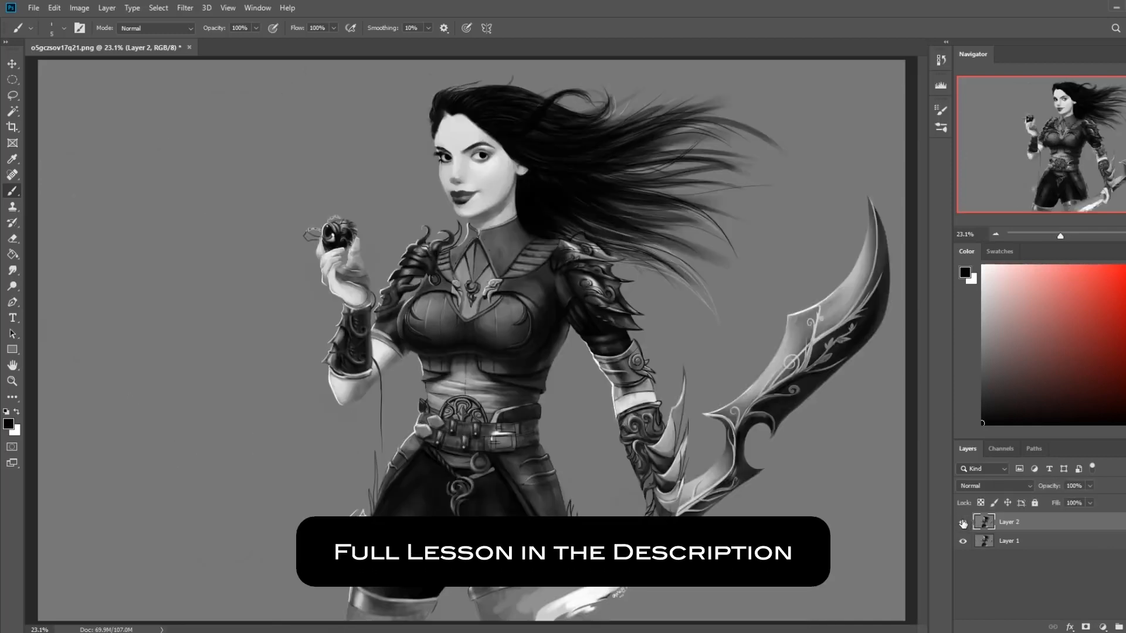
{"action": "left_click", "coordinate": [964, 523]}
Ready the Smudge tool with an enlarged brush at 8% strength for blending the cheek
{"action": "left_click", "coordinate": [12, 270]}
{"action": "key", "text": "bracketright"}
{"action": "key", "text": "bracketright"}
{"action": "key", "text": "bracketright"}
{"action": "key", "text": "bracketright"}
{"action": "key", "text": "bracketright"}
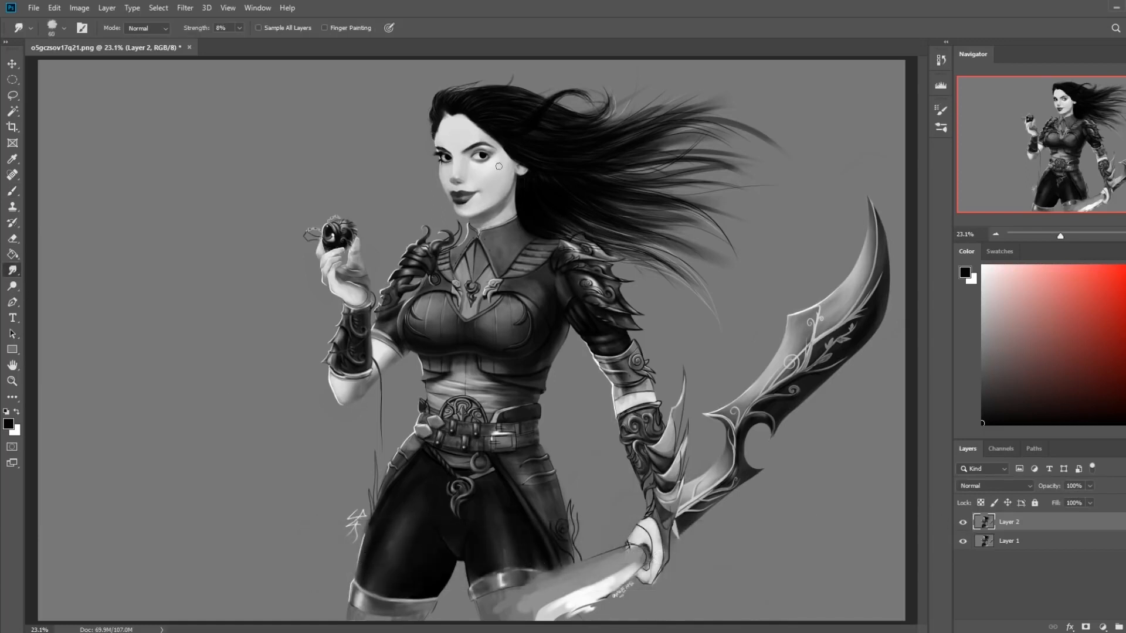